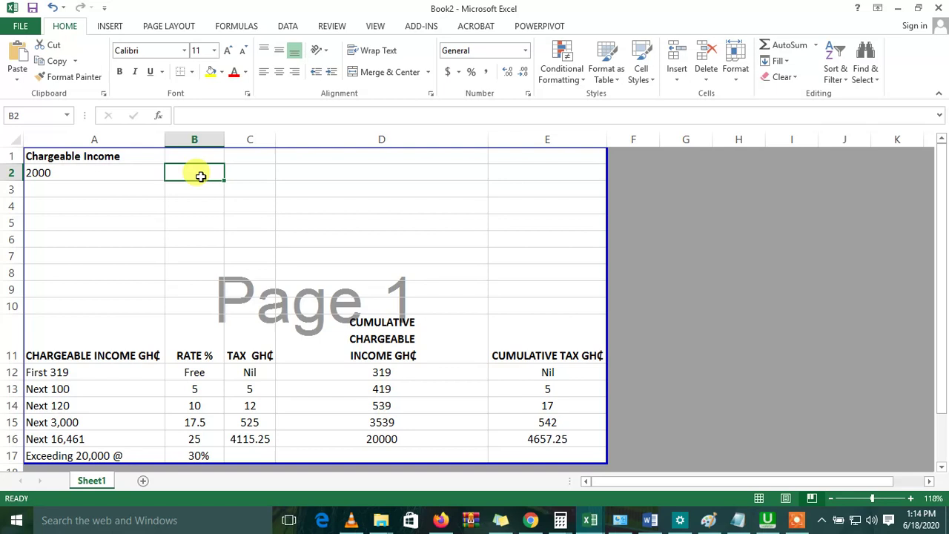
Step: Discard the 'if and min' draft in B2 and reselect B2 for a new formula
type("if and min")
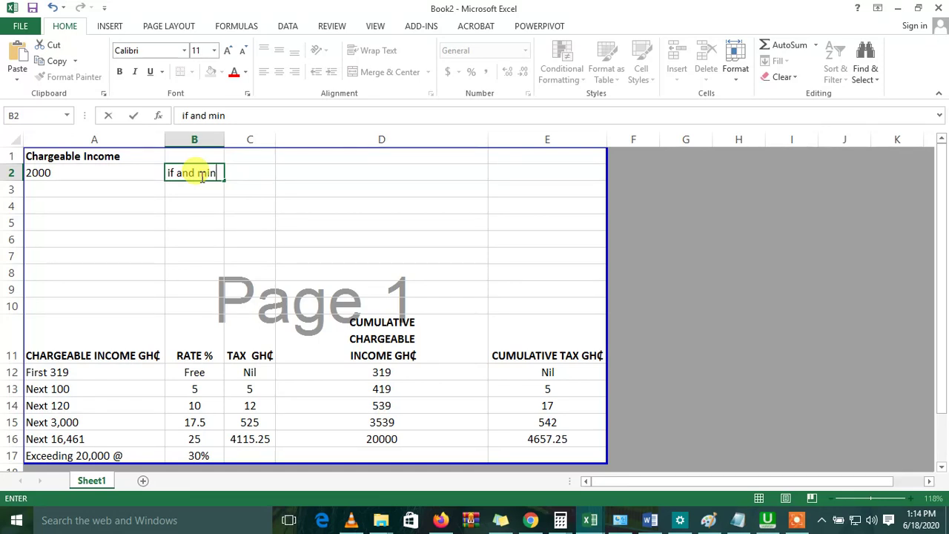
key("Escape")
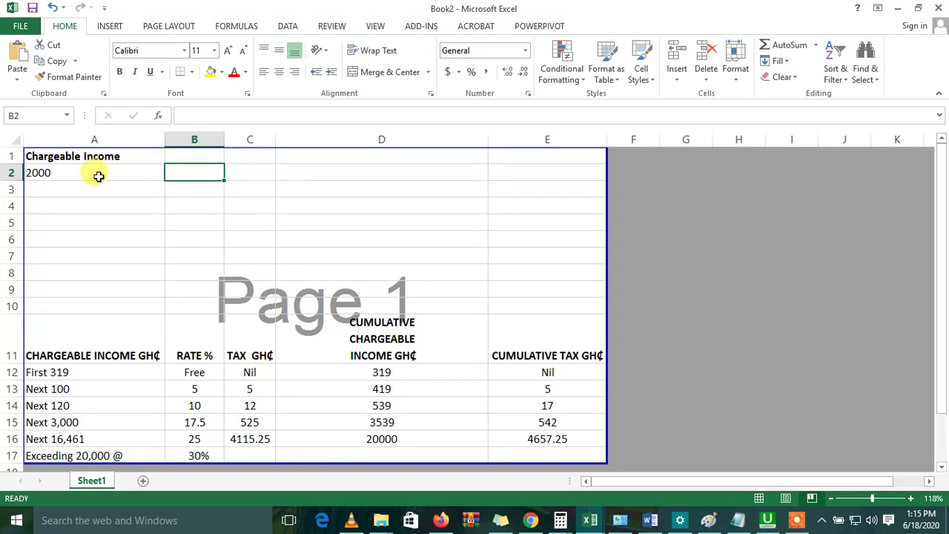
left_click(74, 172)
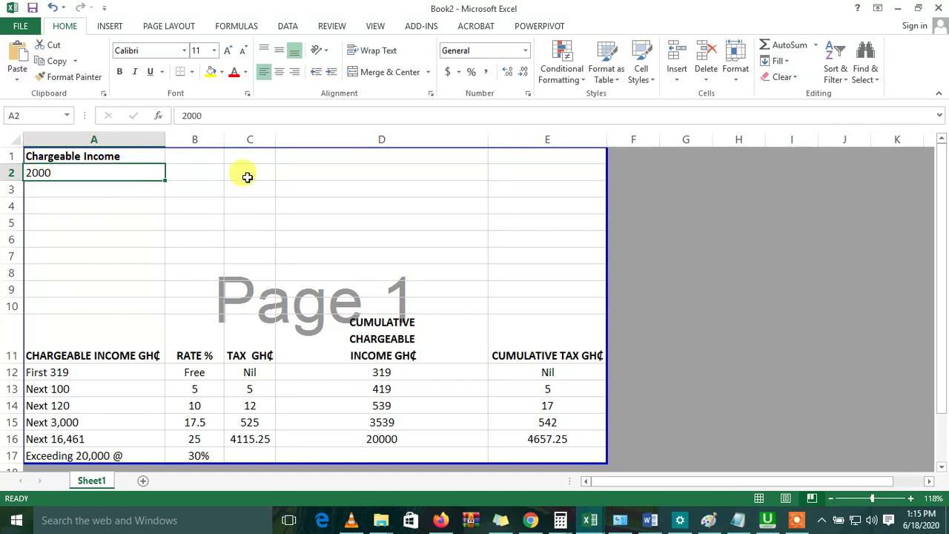
left_click(200, 174)
Step: Start B2's IF formula with the condition A2-319>0
type("=")
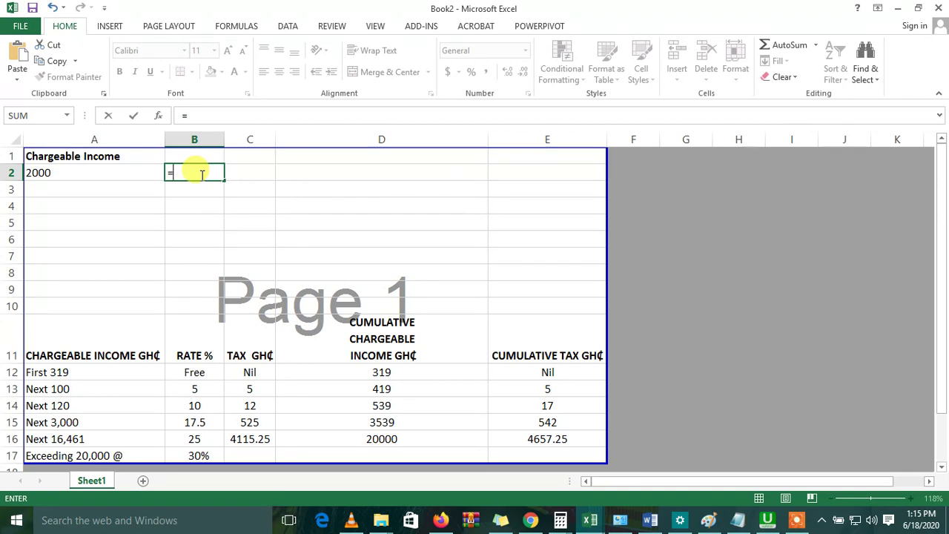
type("if")
key("Tab")
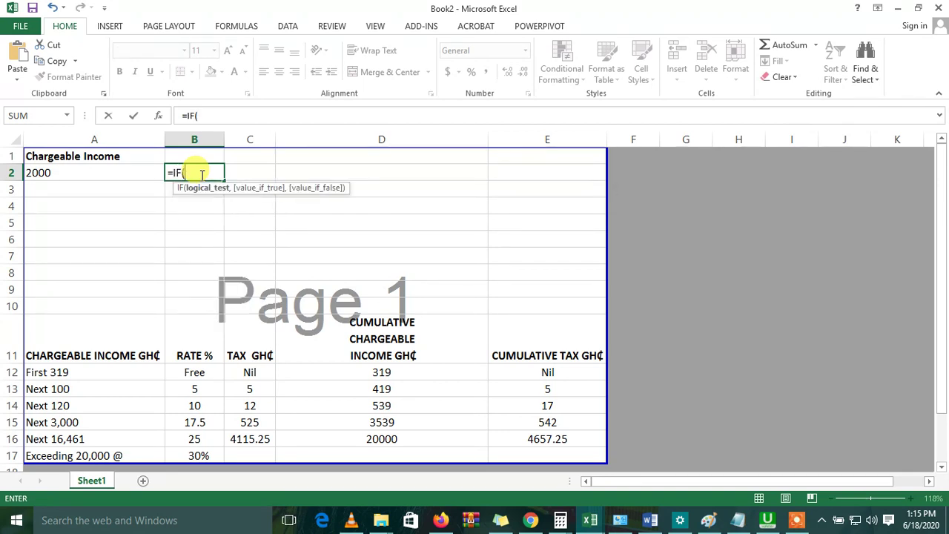
left_click(97, 175)
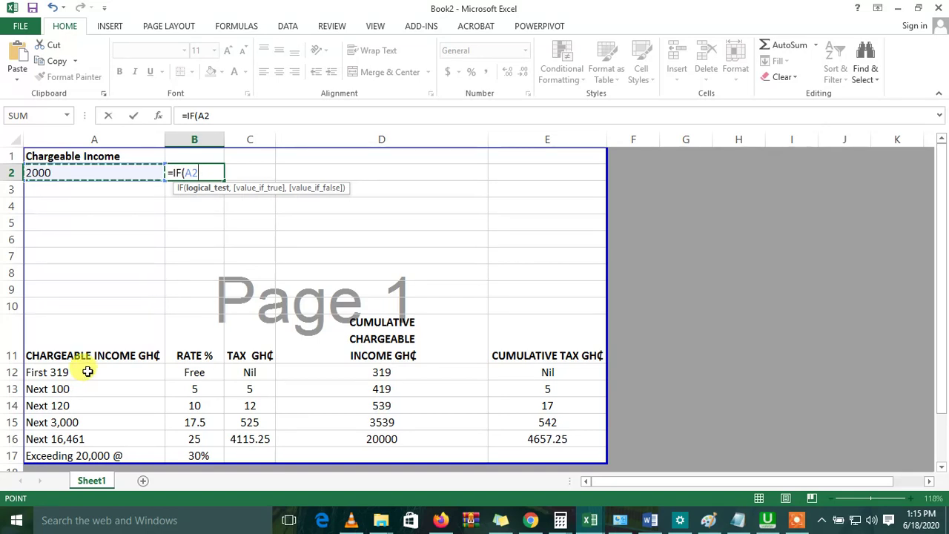
left_click(210, 172)
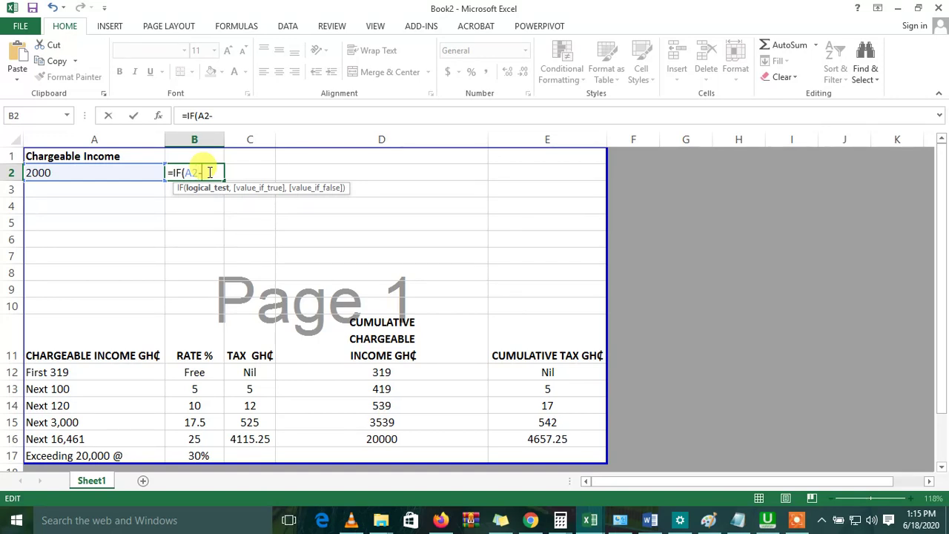
type("-319>0,")
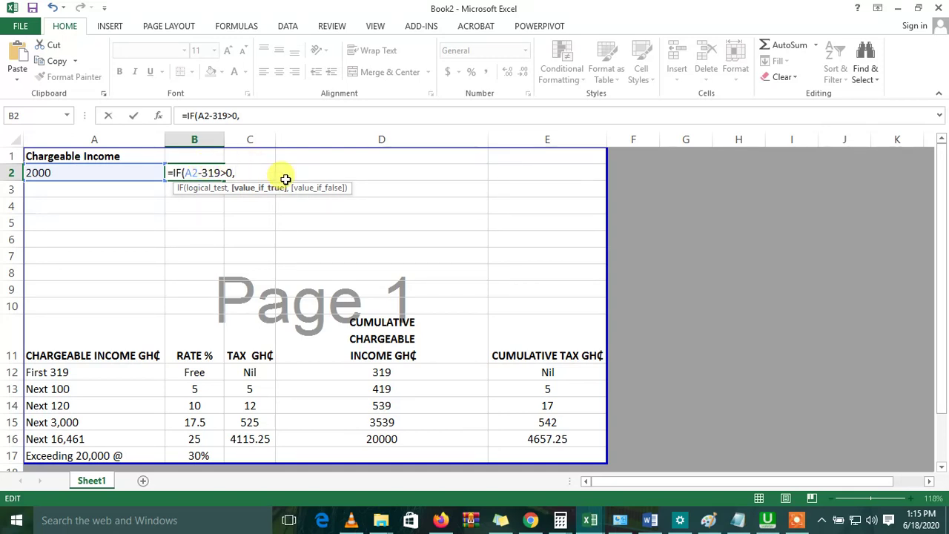
type("a2-")
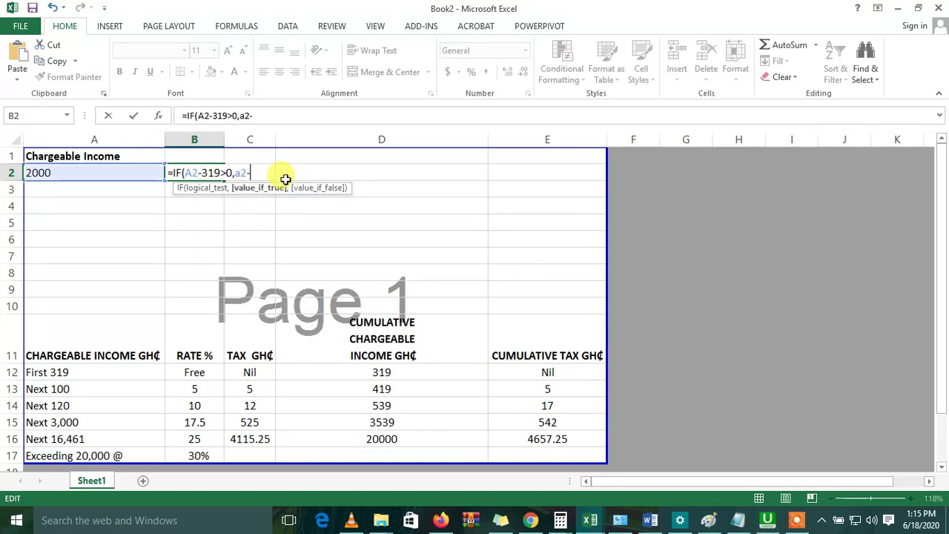
type("319")
key("BackSpace")
key("BackSpace")
key("BackSpace")
key("BackSpace")
key("BackSpace")
key("BackSpace")
Step: Add the true branch MIN(a2-319,100)*5% and a false value of 0
type("min")
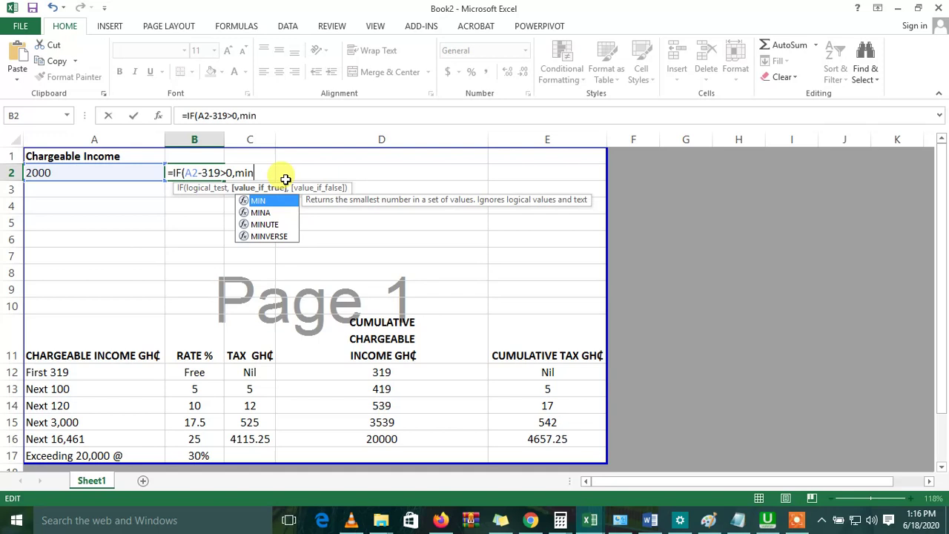
key("Tab")
type("a2")
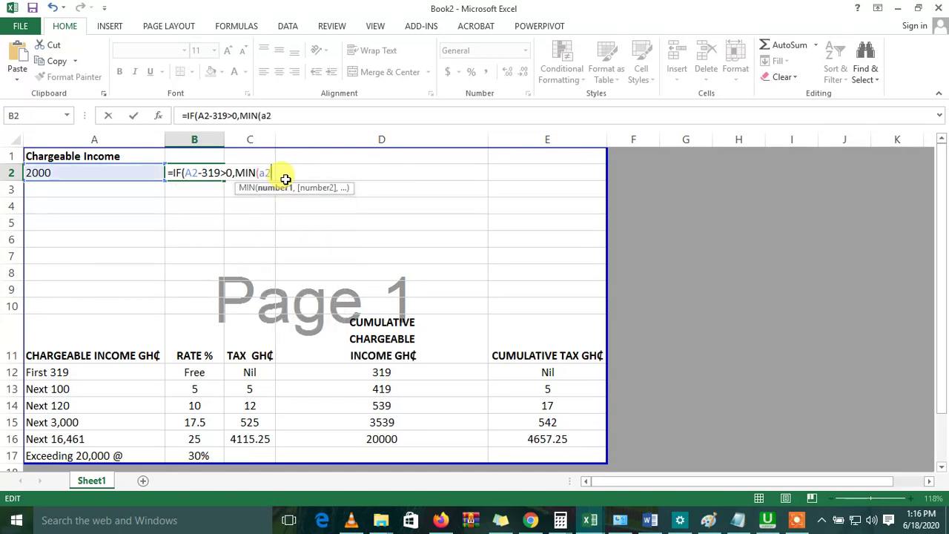
type("-319,")
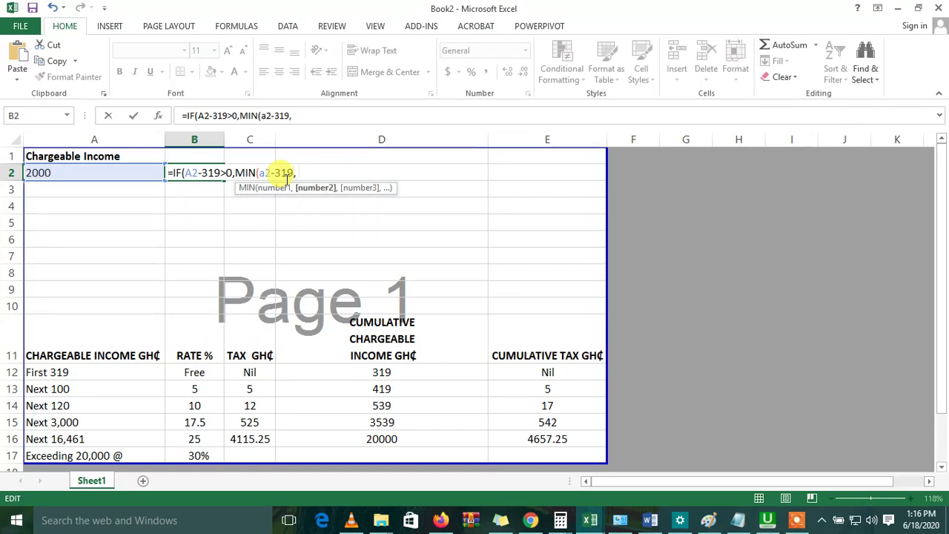
type("100),")
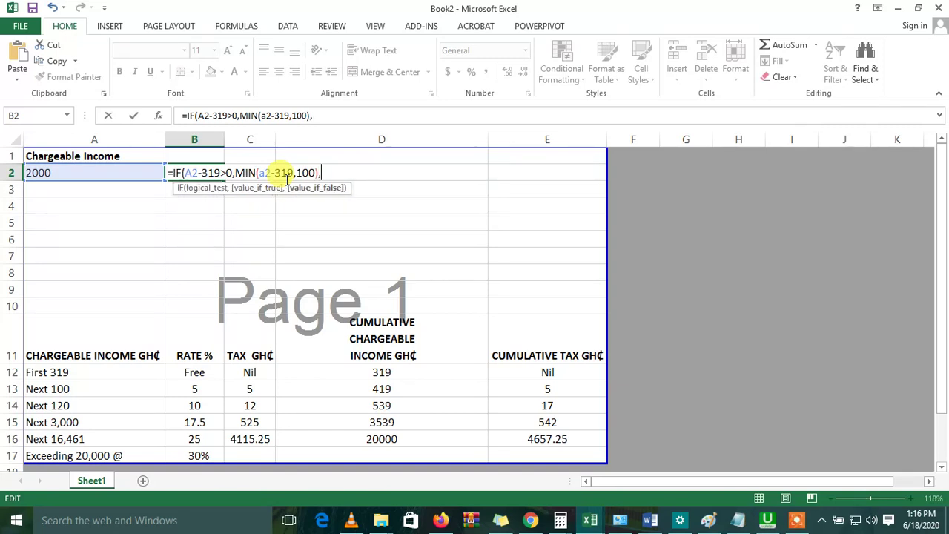
key("BackSpace")
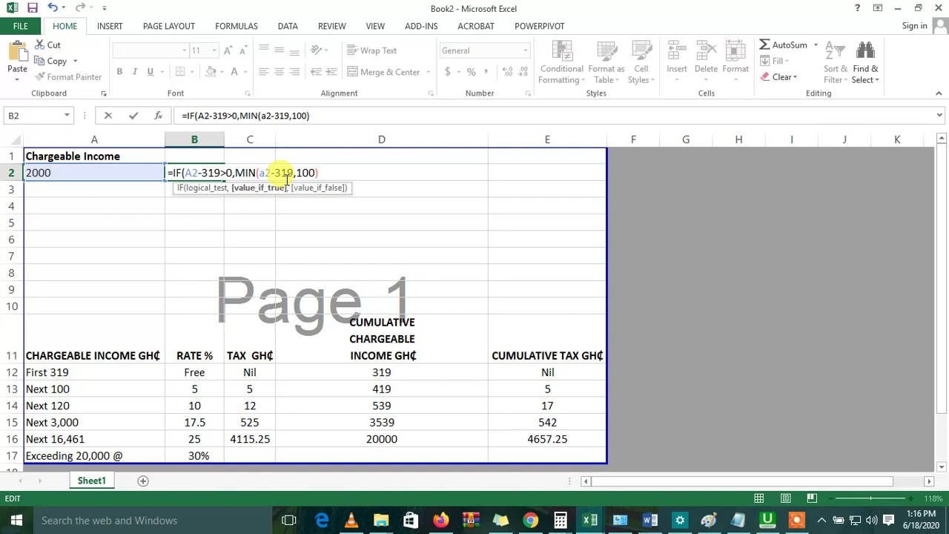
type("*5%,")
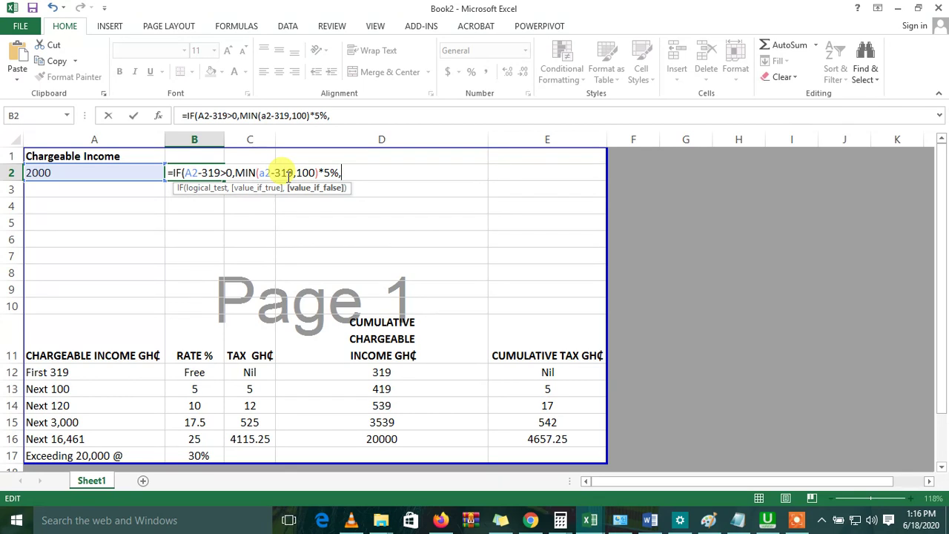
type("0)")
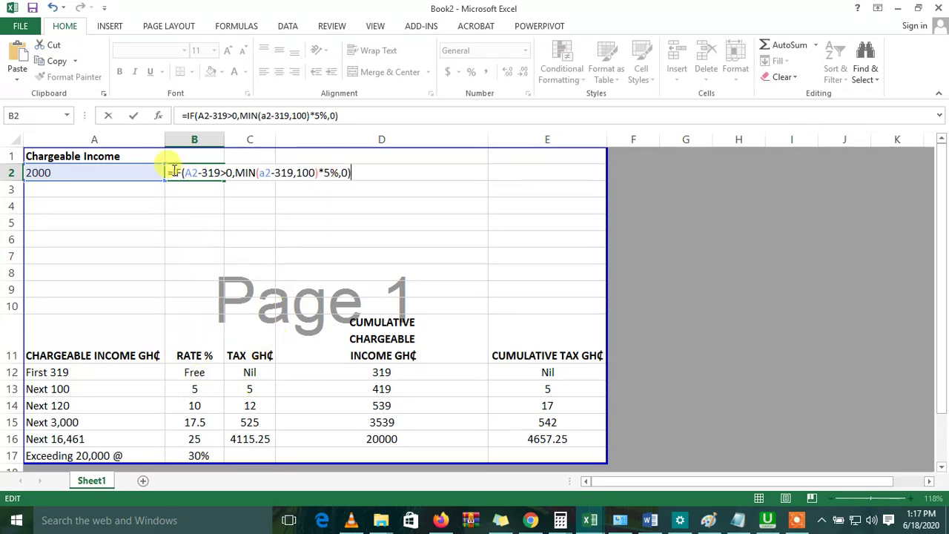
Step: Copy B2's IF expression and paste it as a second term after a plus
left_click_drag(171, 172, 434, 176)
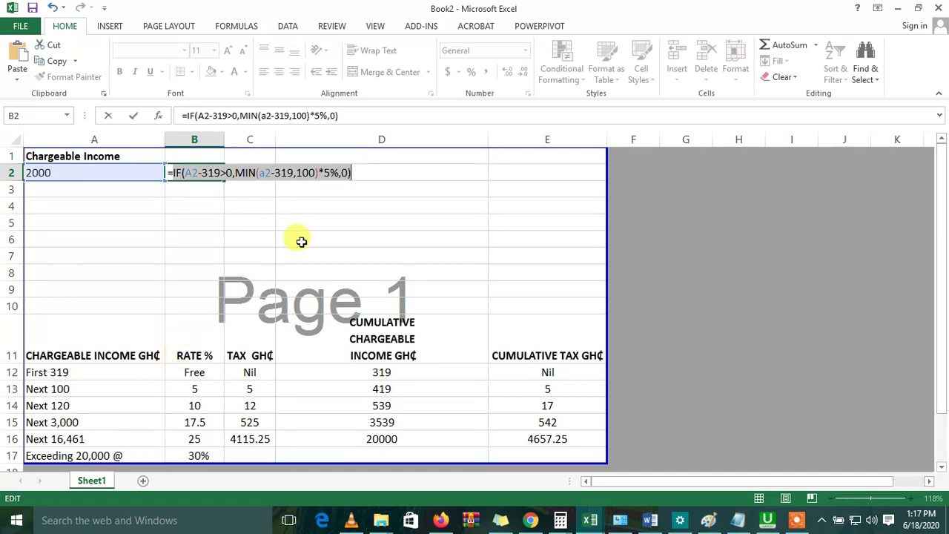
left_click(363, 174)
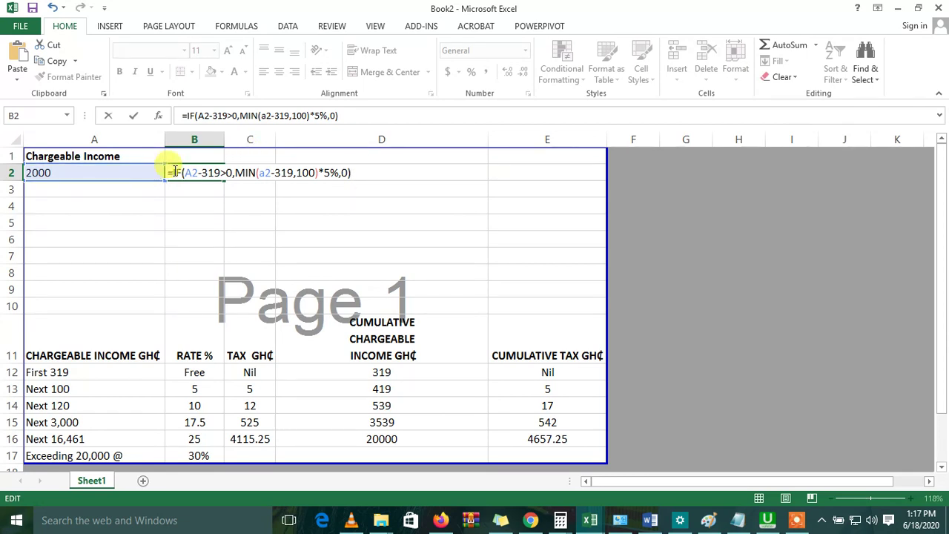
left_click_drag(172, 172, 332, 182)
right_click(327, 179)
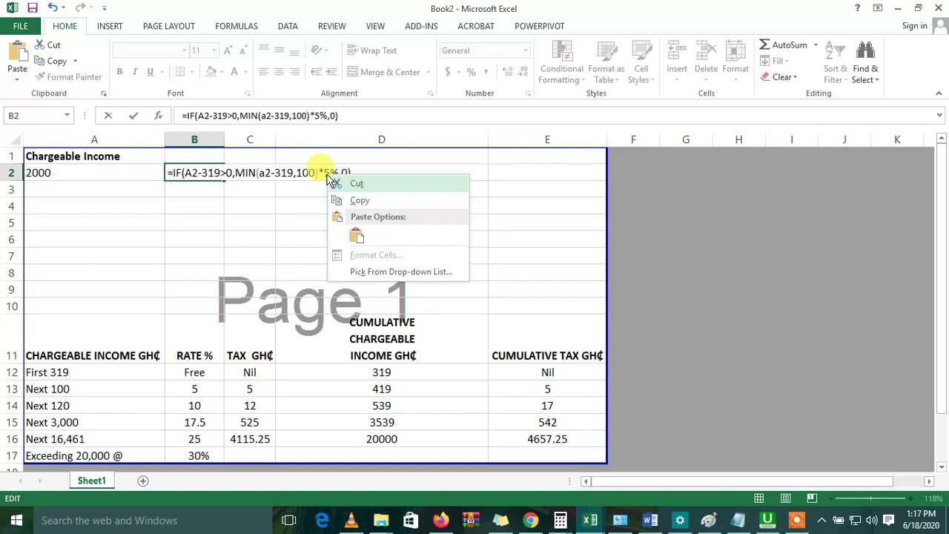
left_click(356, 201)
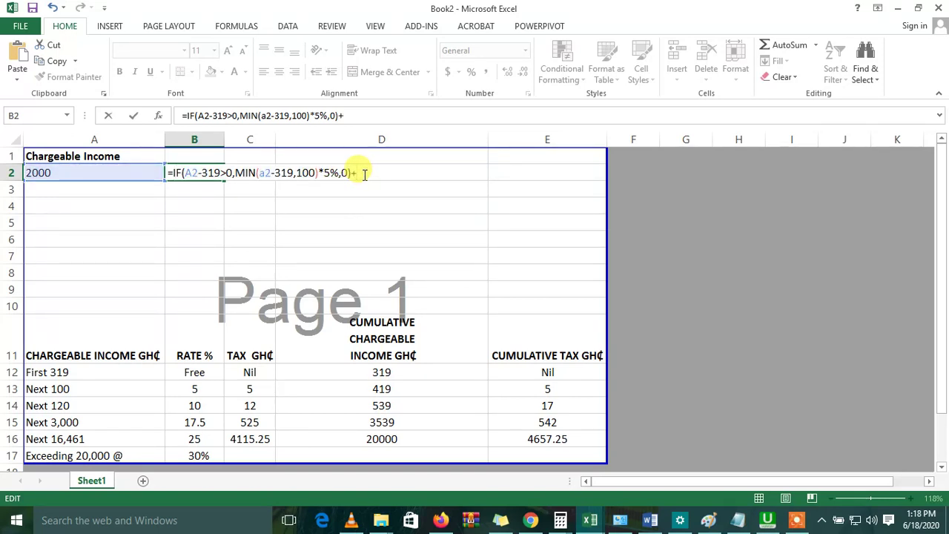
key("ctrl+v")
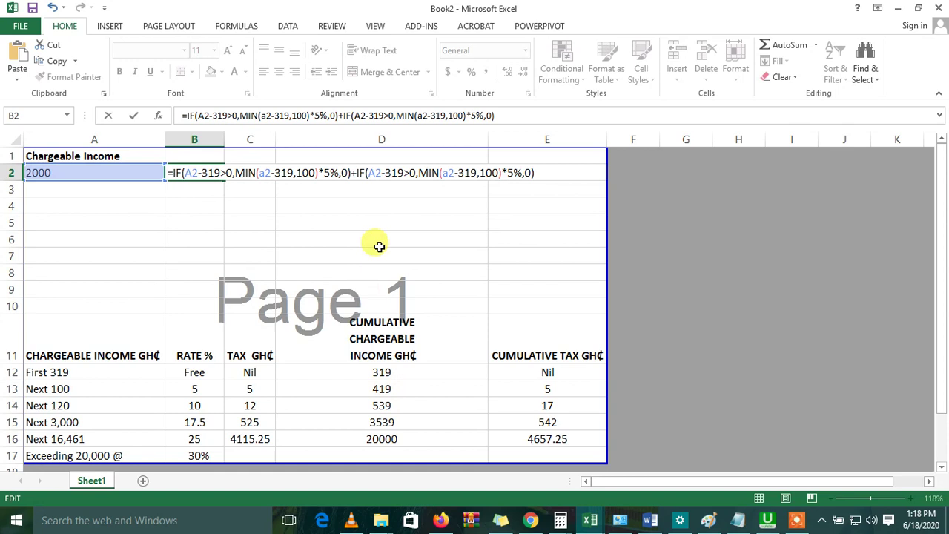
Step: Change the second IF term to threshold 419, cap 120 and rate 10%
left_click(393, 172)
double_click(393, 172)
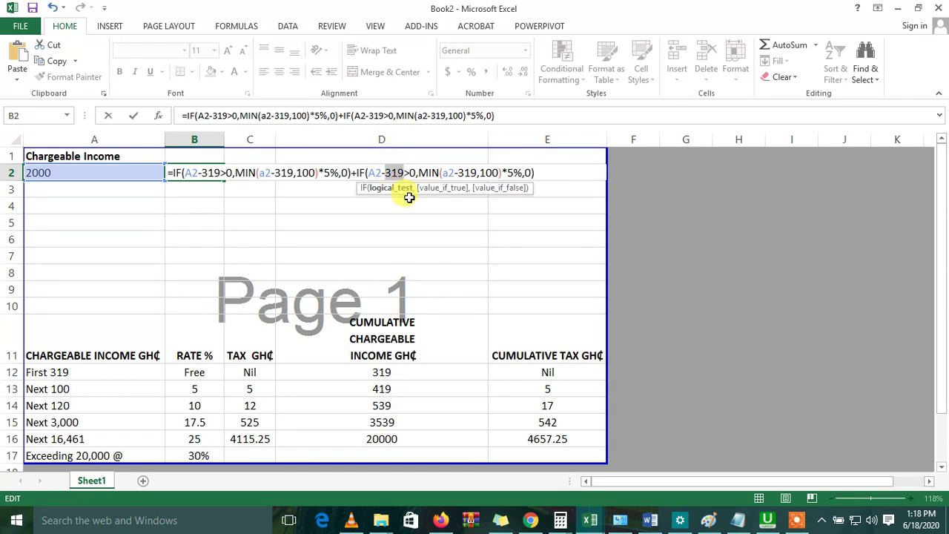
type("419")
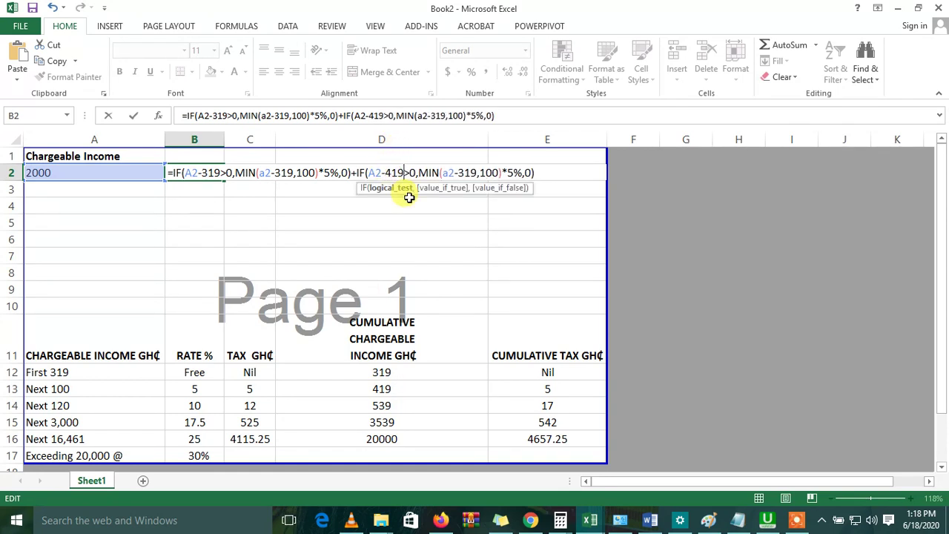
double_click(464, 173)
type("419")
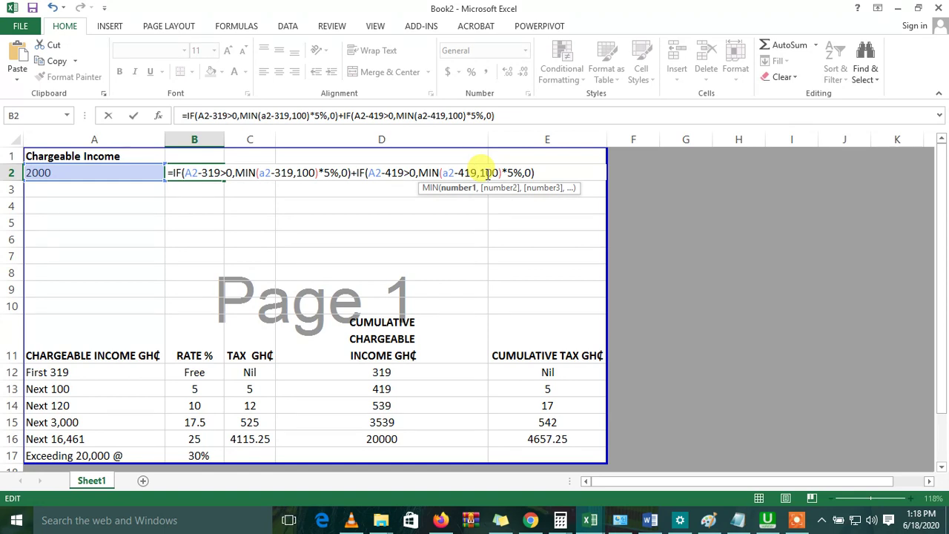
double_click(487, 173)
type("129")
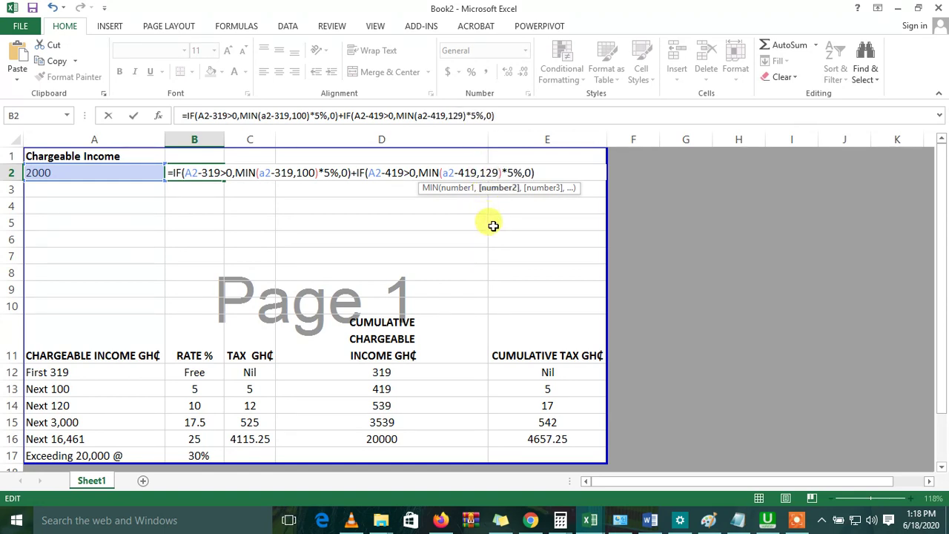
key("BackSpace")
type("0")
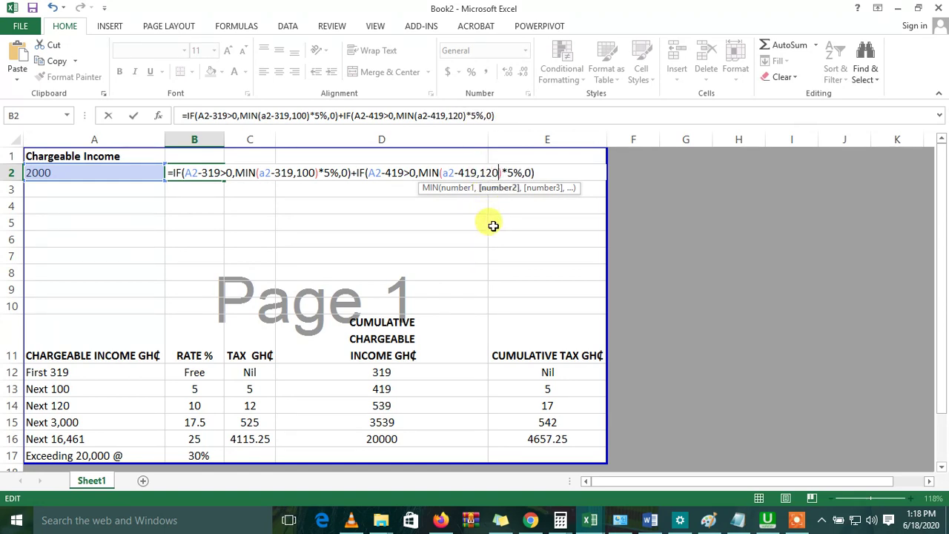
left_click(512, 173)
type("1")
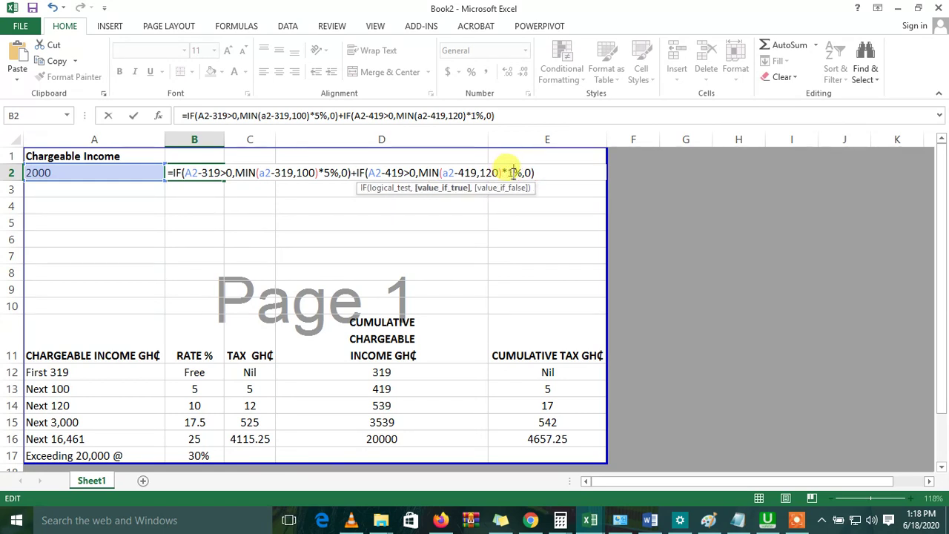
type("0")
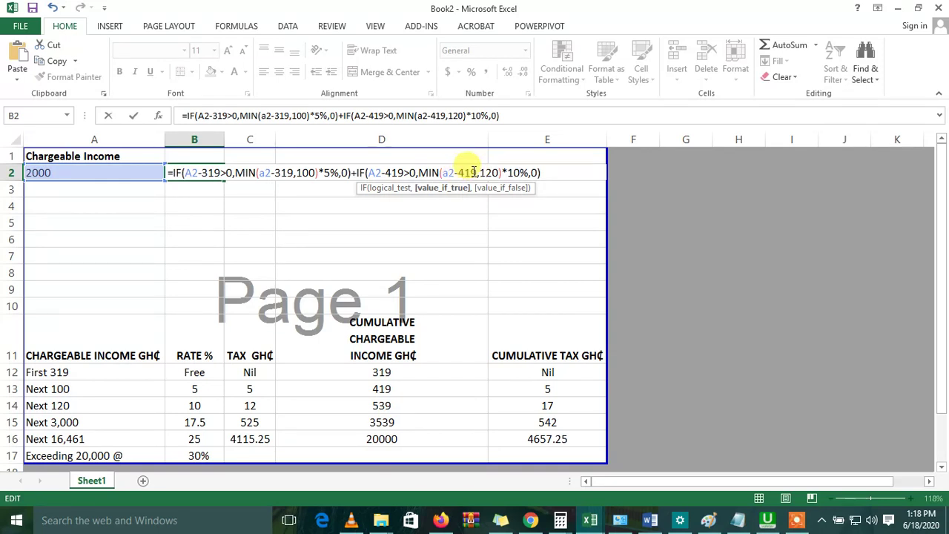
Step: Paste a third IF term with threshold 539 and MIN(a2-539,3000)
left_click(546, 171)
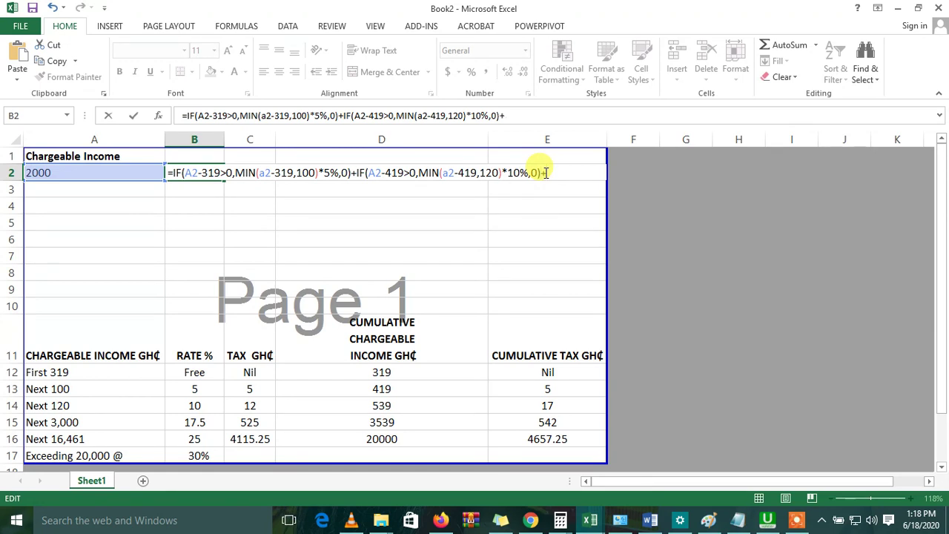
key("ctrl+v")
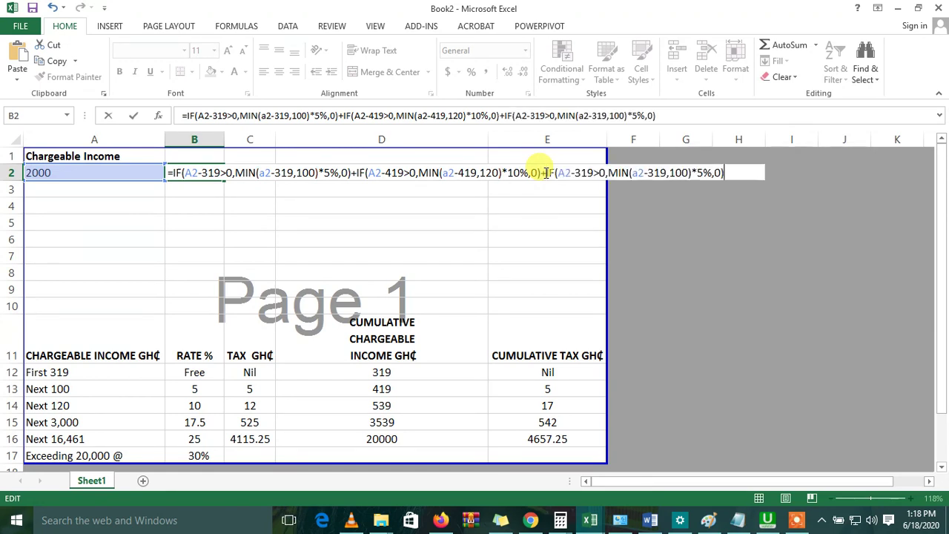
double_click(584, 172)
type("539")
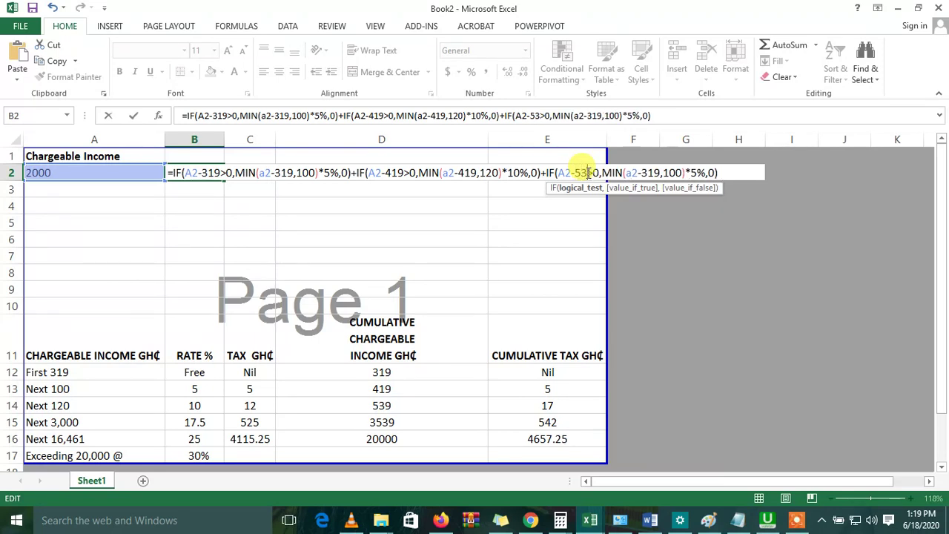
left_click(651, 172)
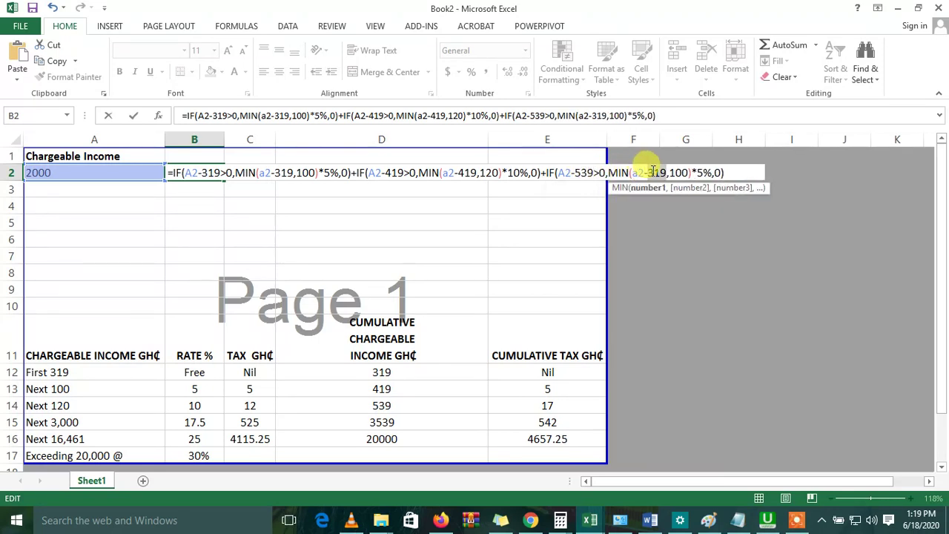
key("BackSpace")
key("BackSpace")
key("BackSpace")
type("539")
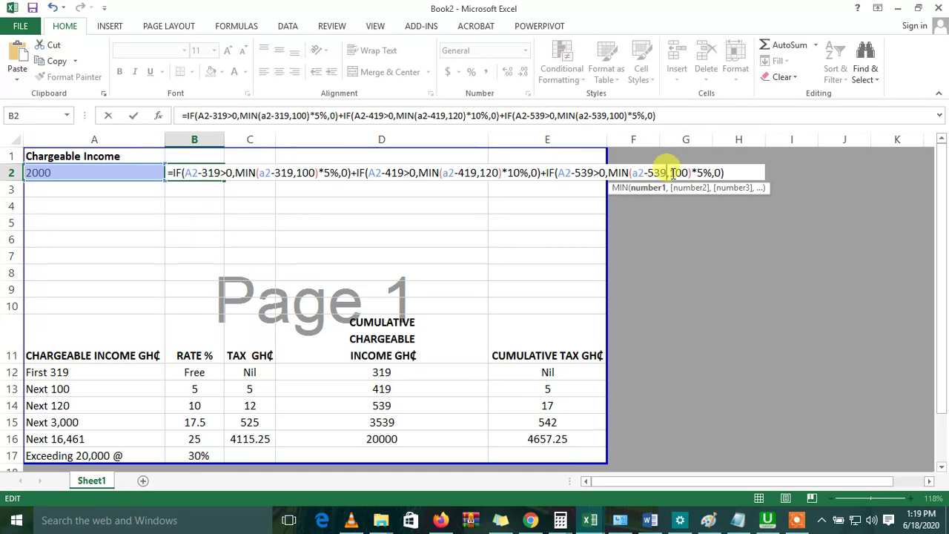
double_click(679, 173)
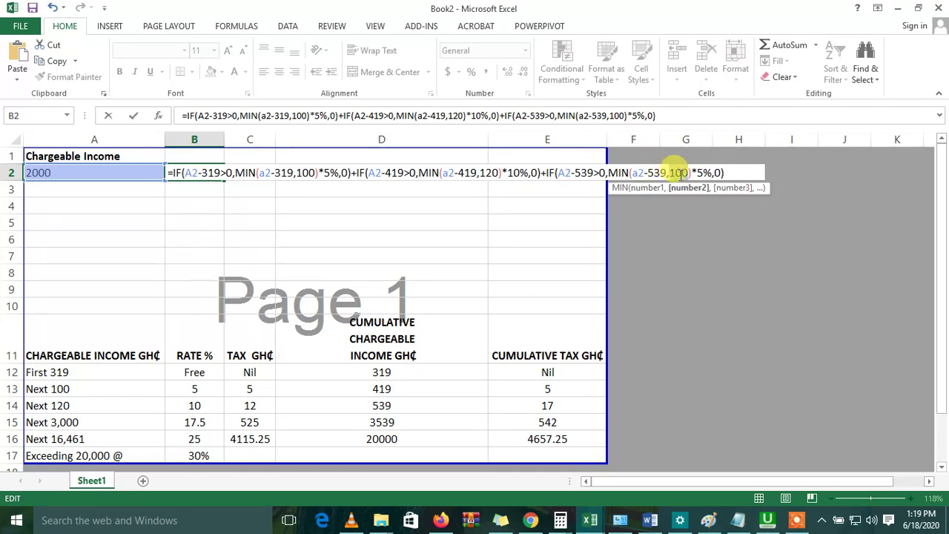
type("1")
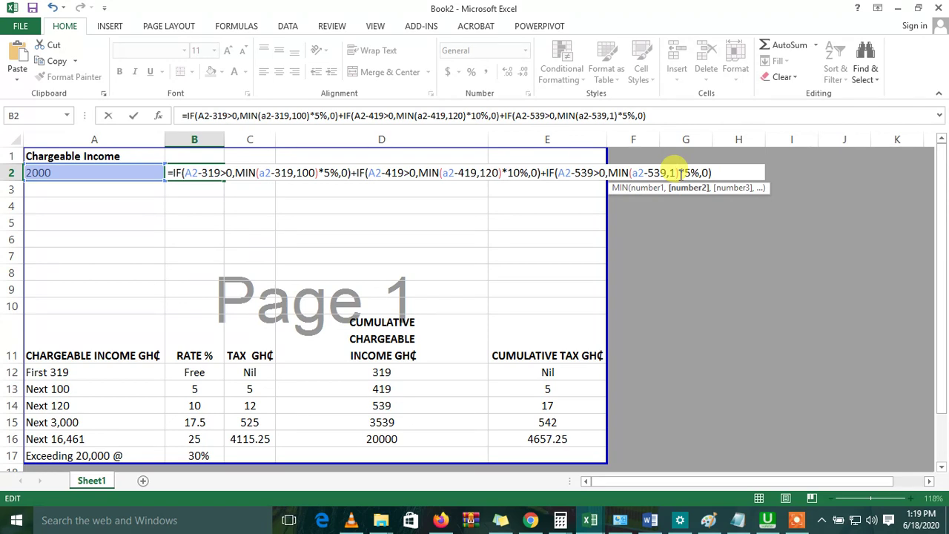
key("BackSpace")
key("BackSpace")
key("BackSpace")
key("BackSpace")
key("BackSpace")
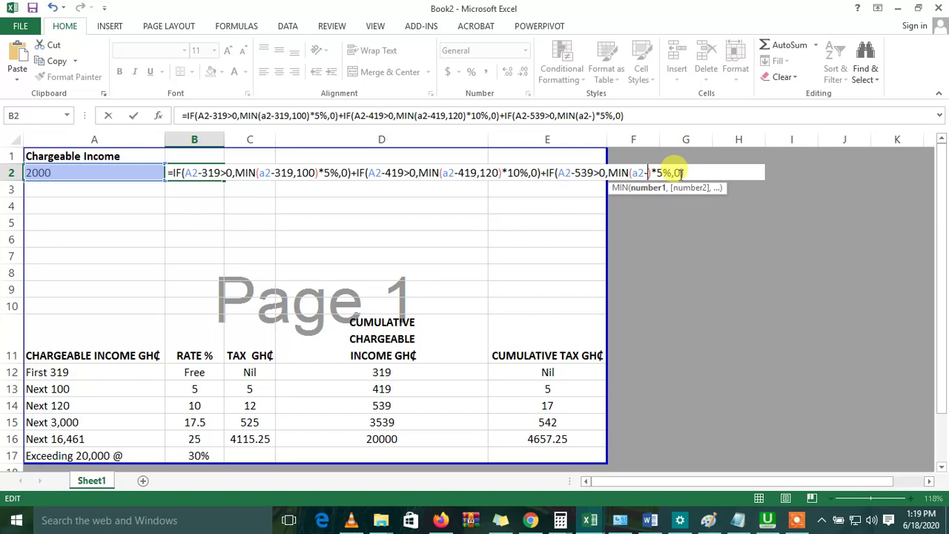
type("539")
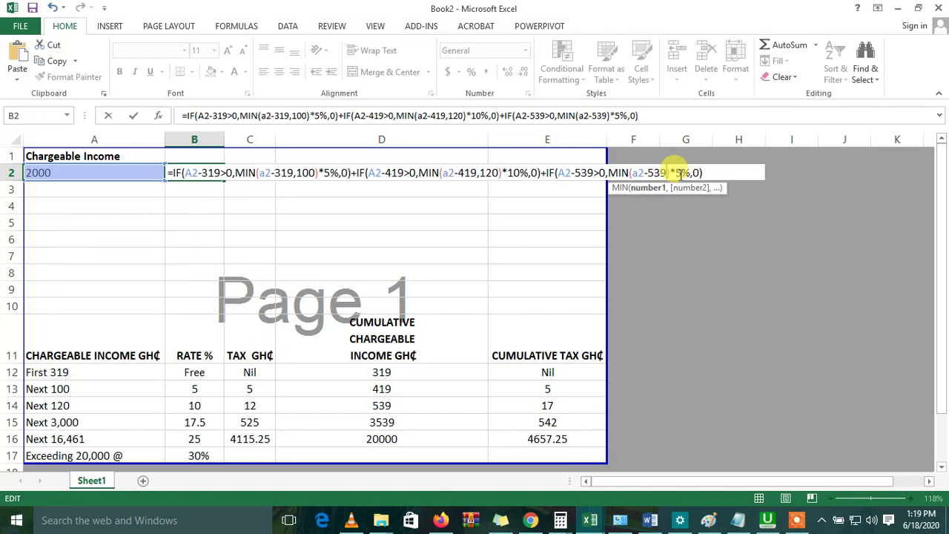
type(",")
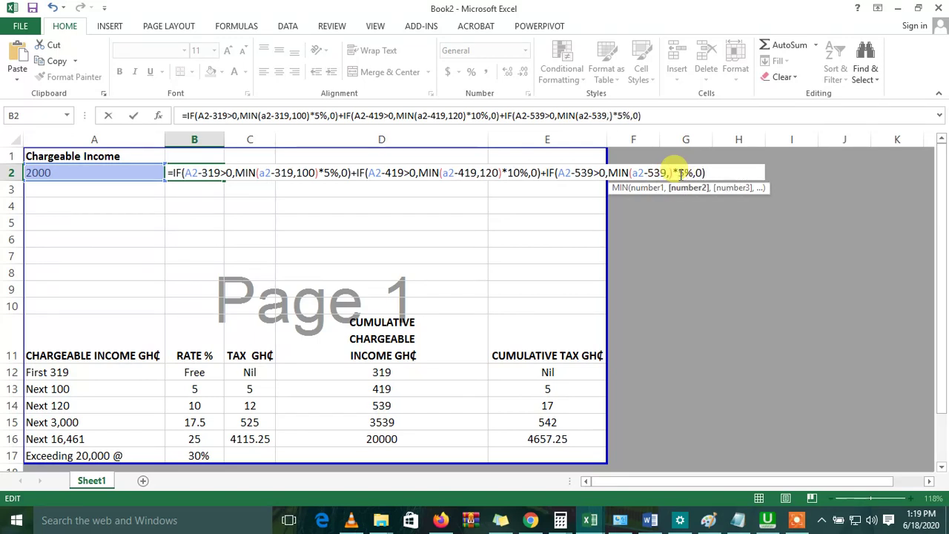
type("3000")
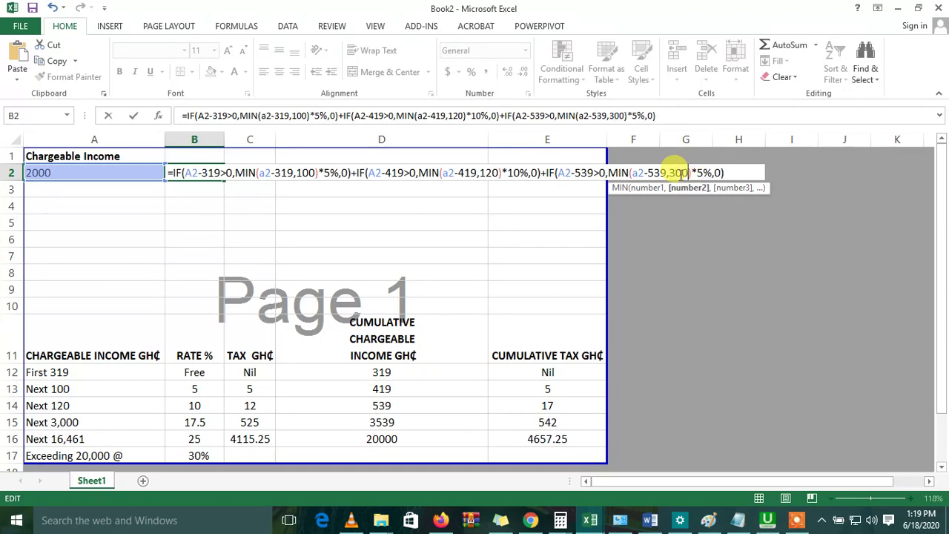
Step: Set the third term's rate to 17.5%, then append a plus and another pasted term
key("Right")
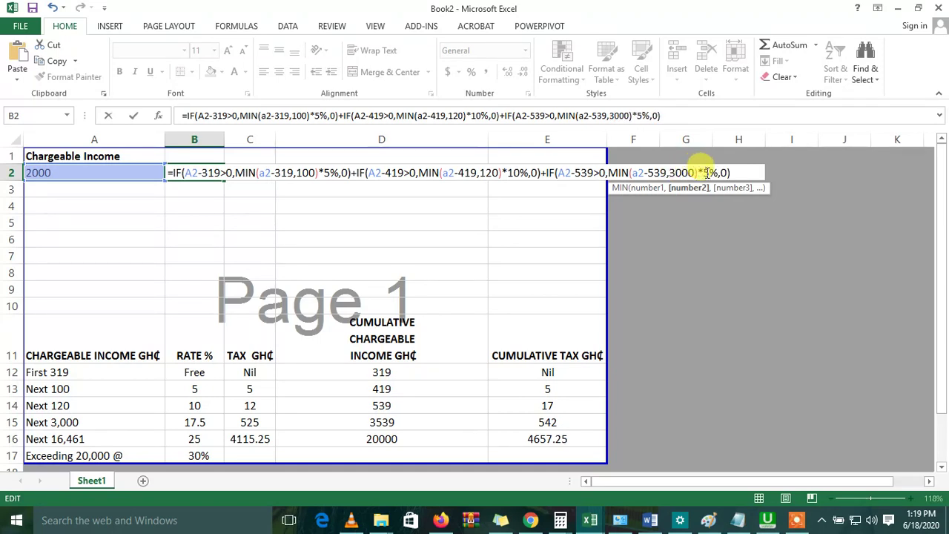
key("Right")
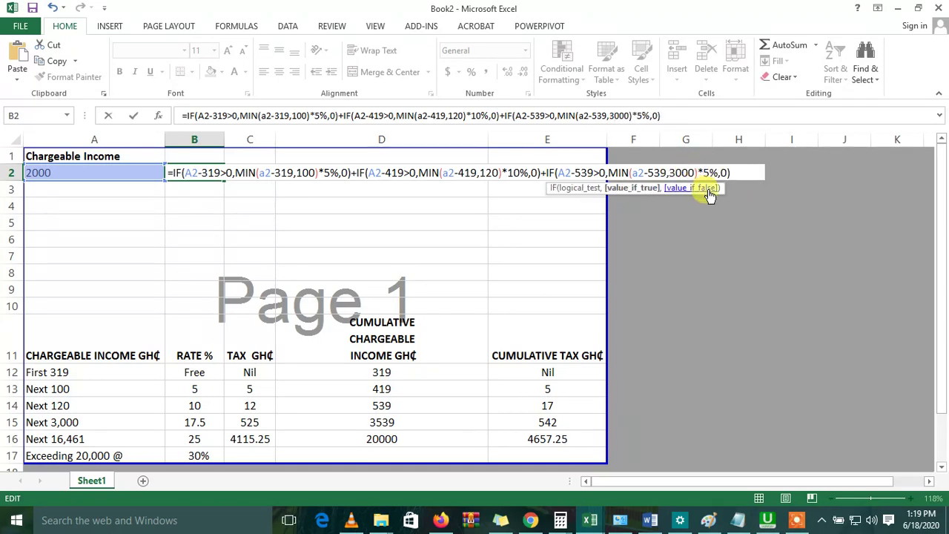
type("17.")
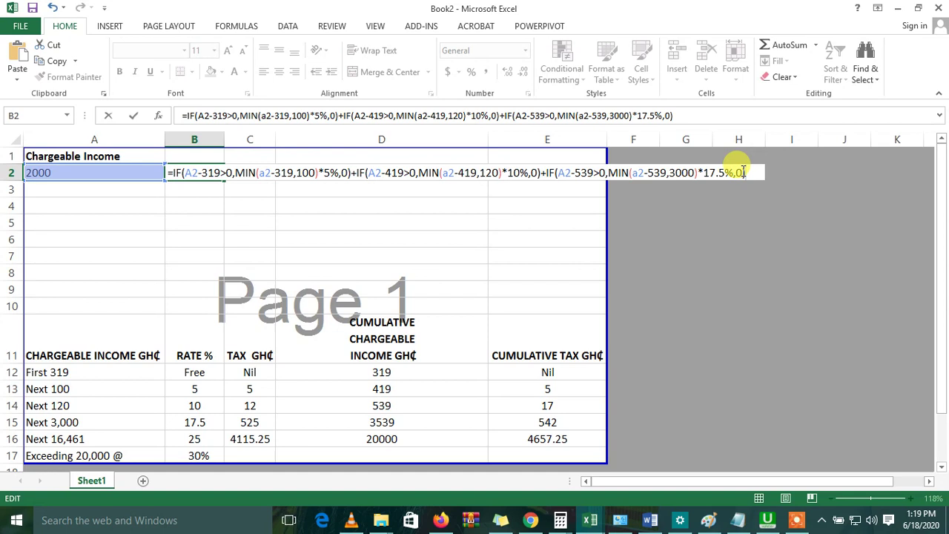
key("Right")
key("Right")
key("Right")
key("Right")
type("+")
type("IF(A2-319>0,MIN(a2-319,100)*5%,0)")
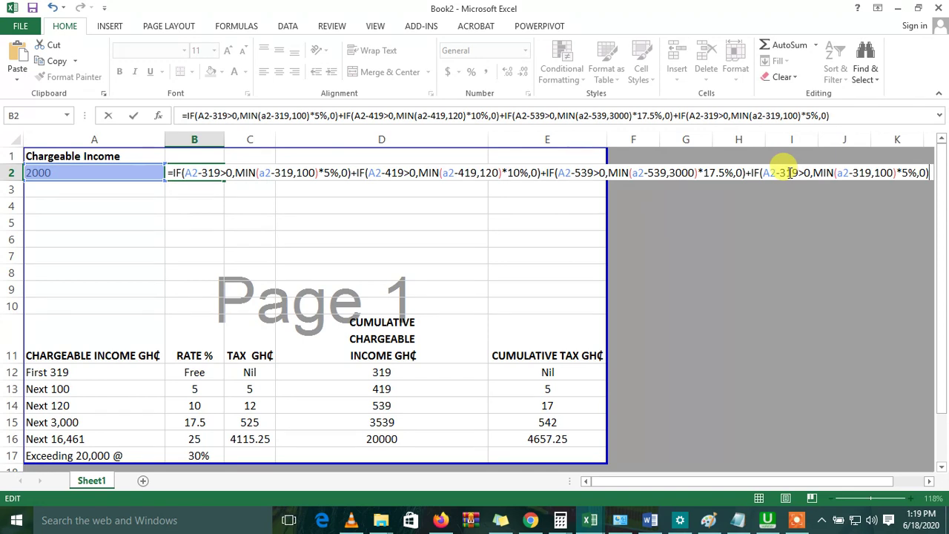
Step: Change the fourth term to threshold 3539, cap 16461 and rate 25%
left_click(790, 173)
double_click(790, 173)
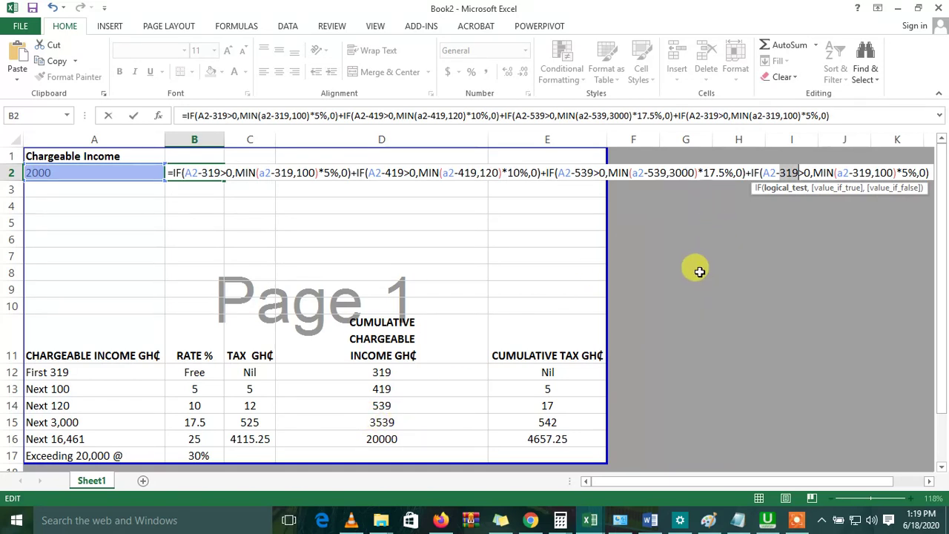
type("3539")
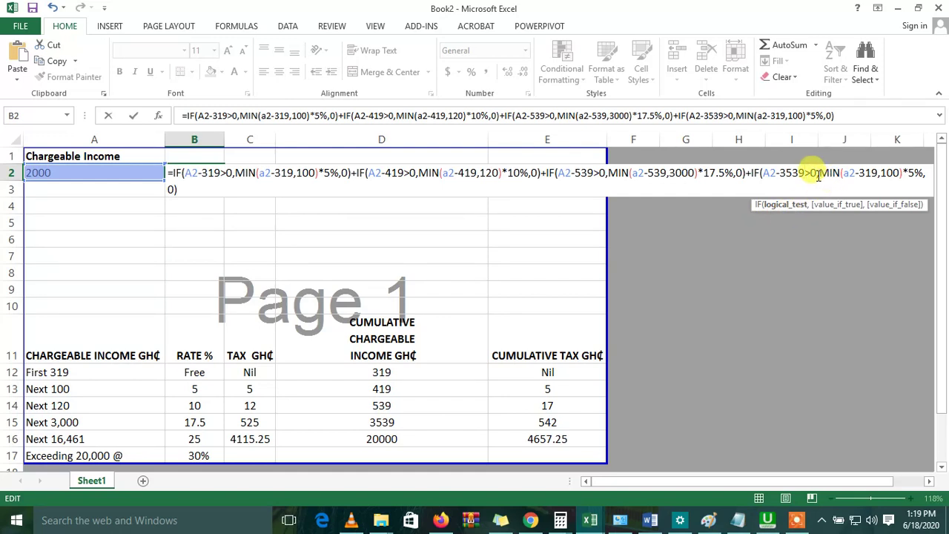
left_click(869, 175)
double_click(869, 175)
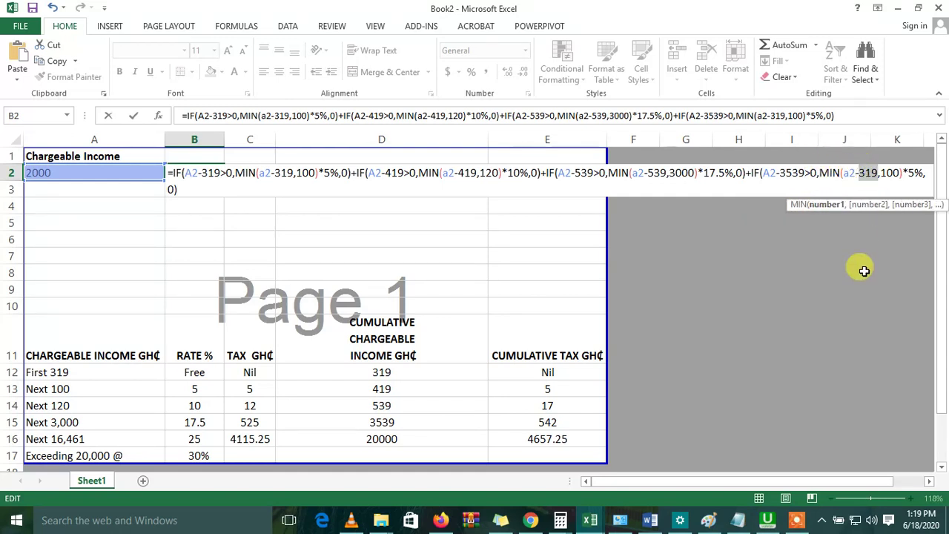
type("35")
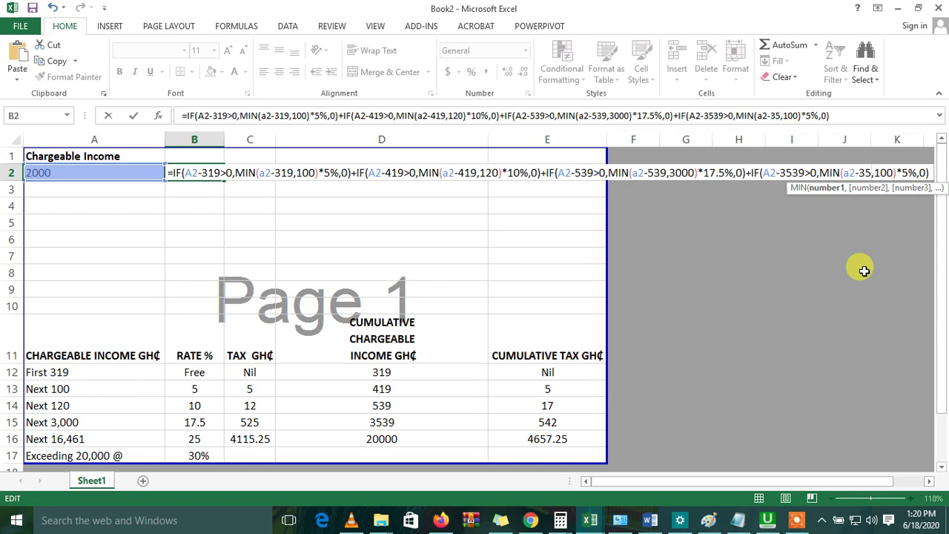
type("39")
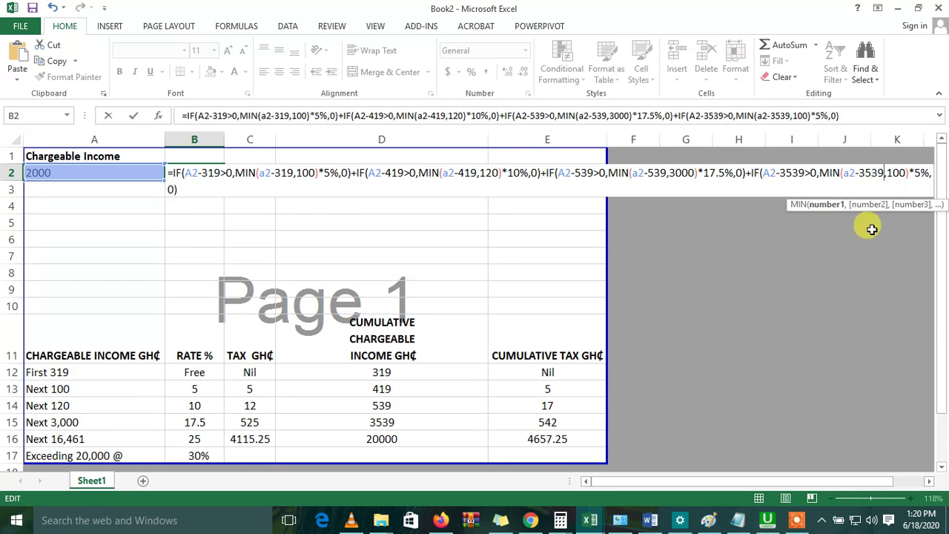
double_click(893, 172)
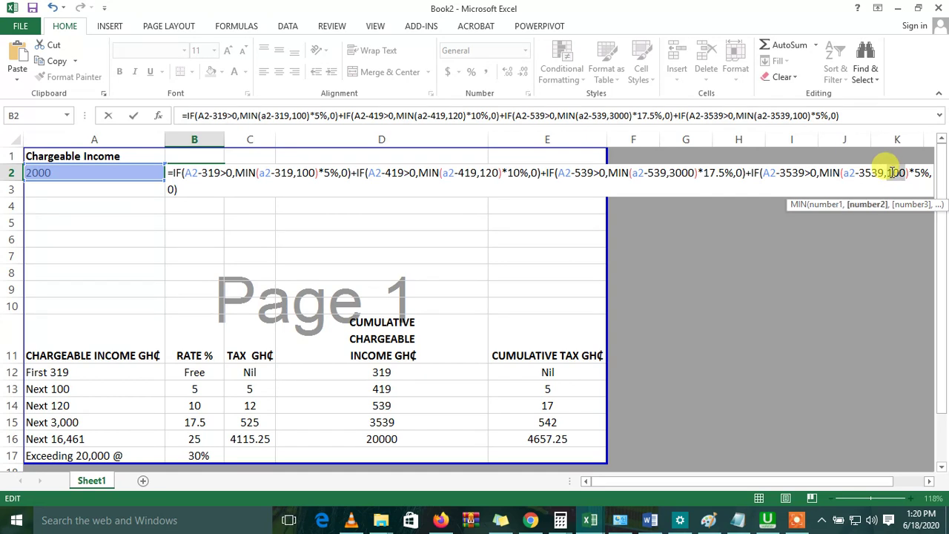
type("16461")
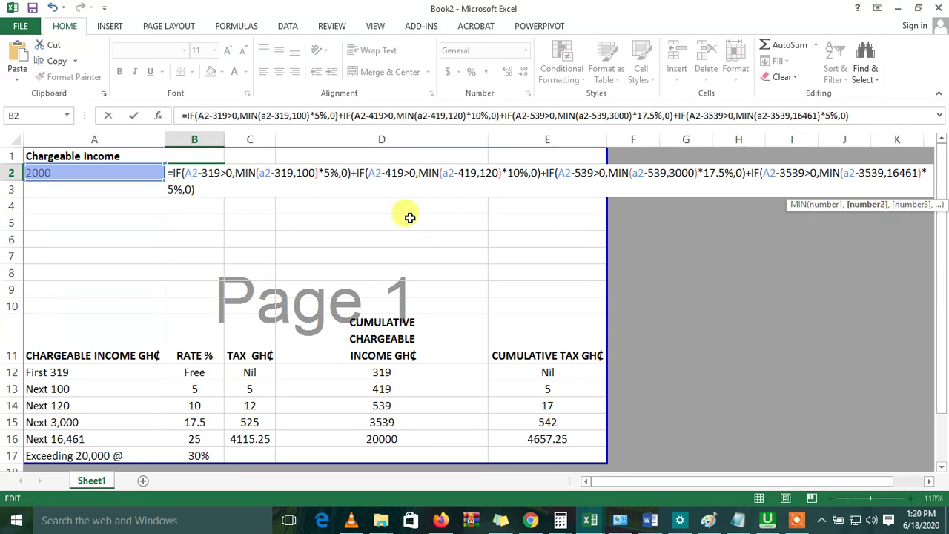
left_click(169, 189)
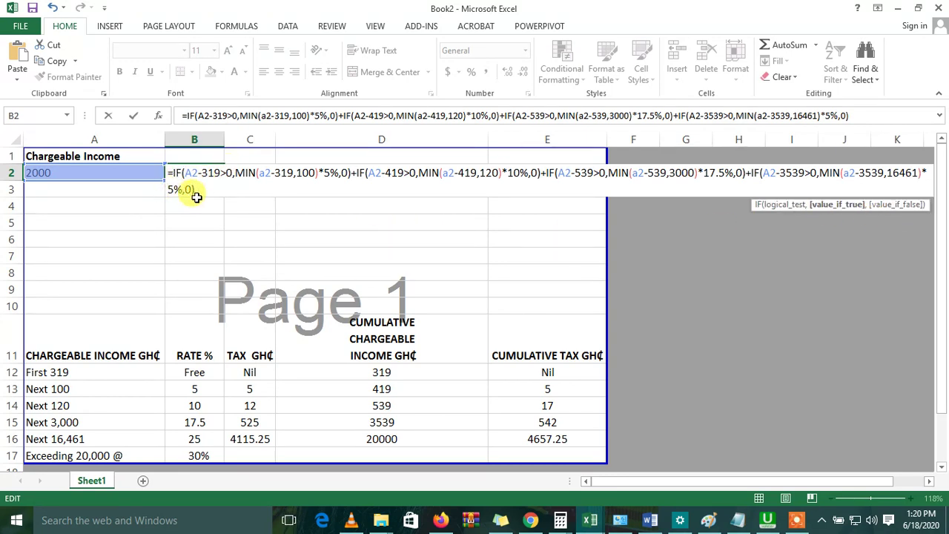
type("2")
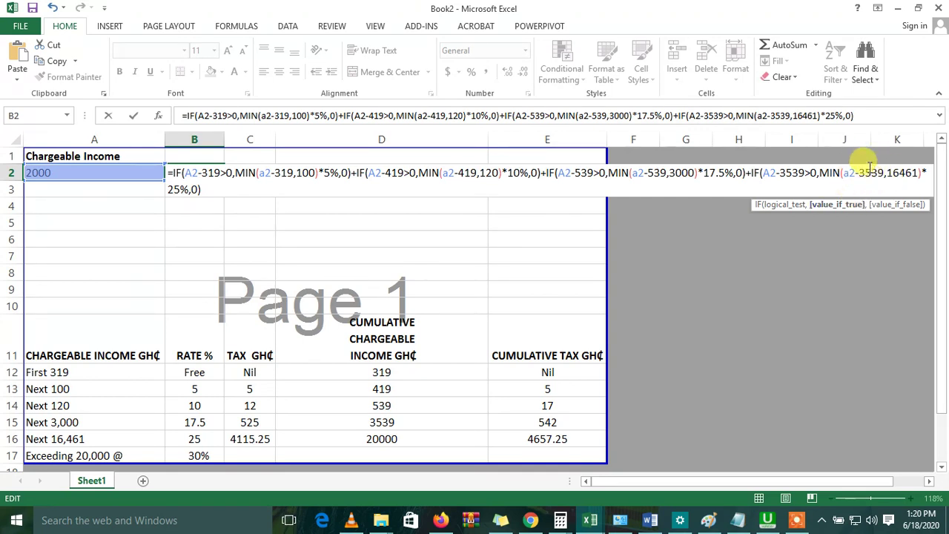
left_click(201, 189)
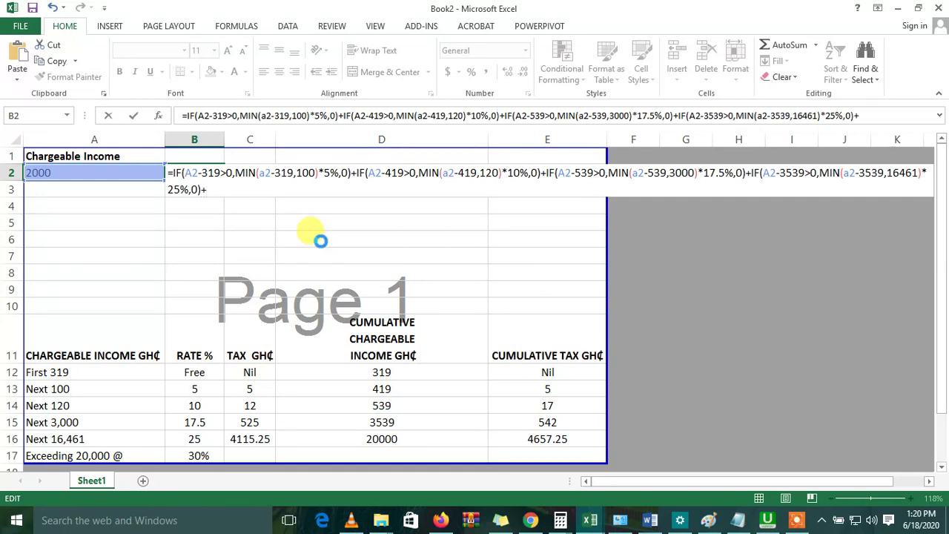
Step: Paste a fifth IF term, remove its MIN, and change its offset to 20000
type("IF(A2-319>0,MIN(a2-319,100)*5%,0)")
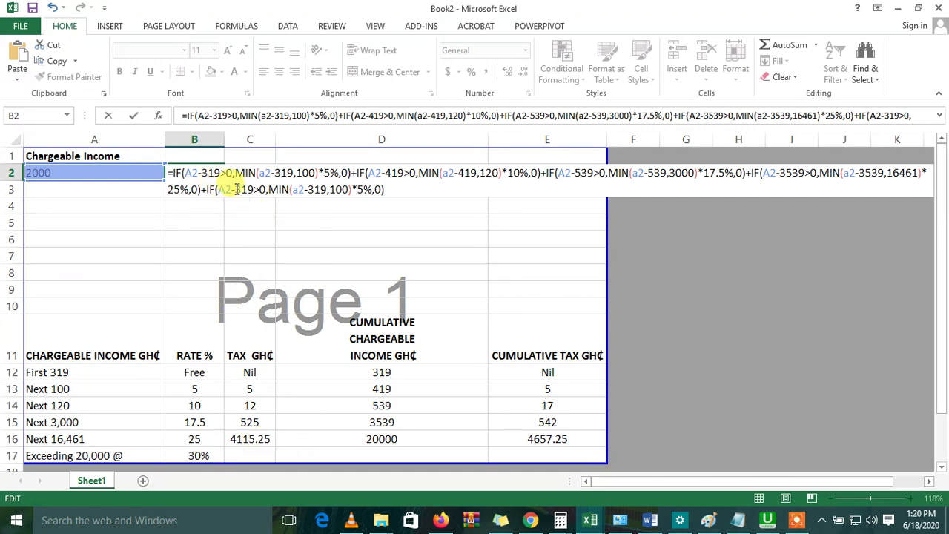
left_click_drag(234, 190, 254, 190)
type("2000")
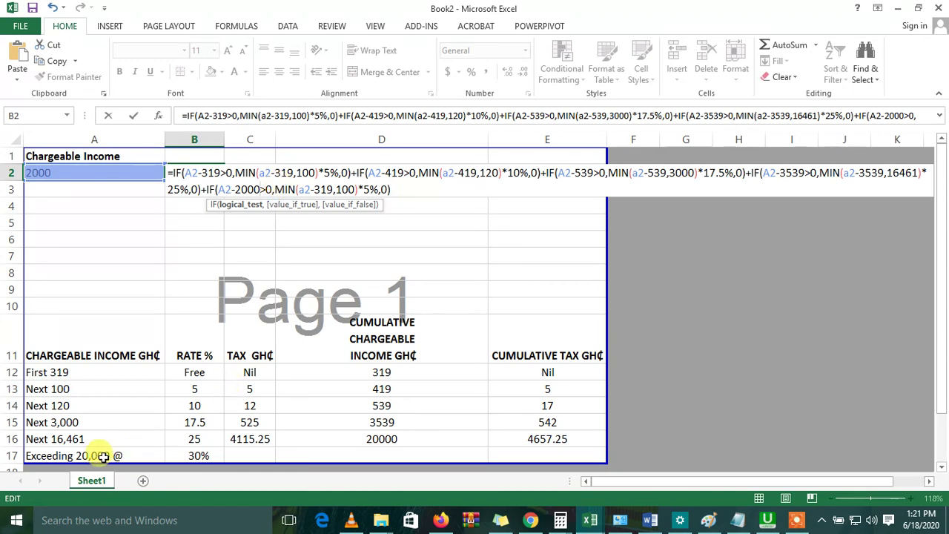
double_click(284, 189)
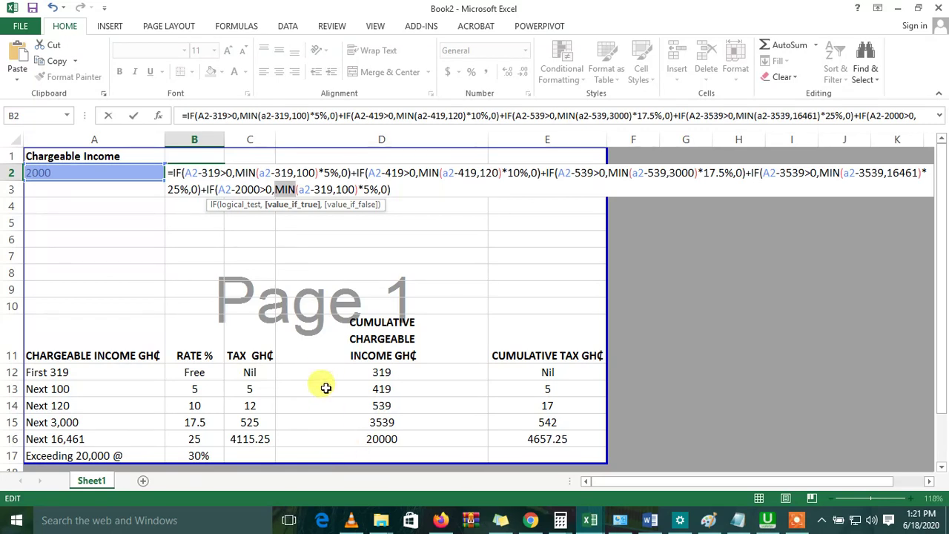
key("BackSpace")
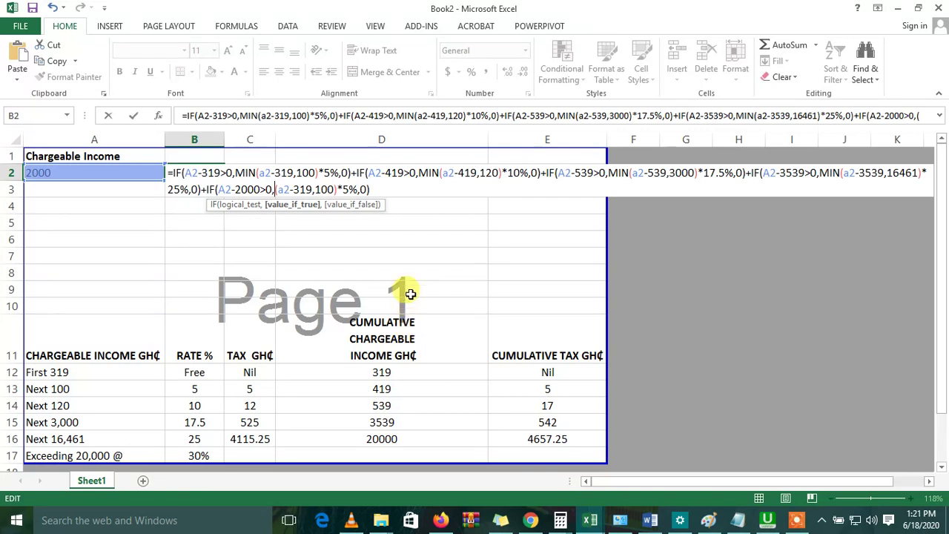
double_click(303, 190)
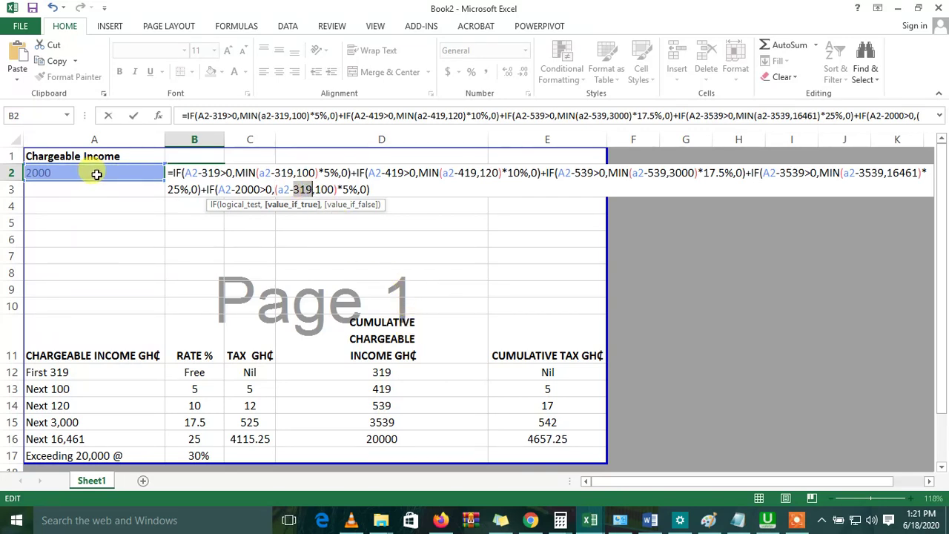
type("20000")
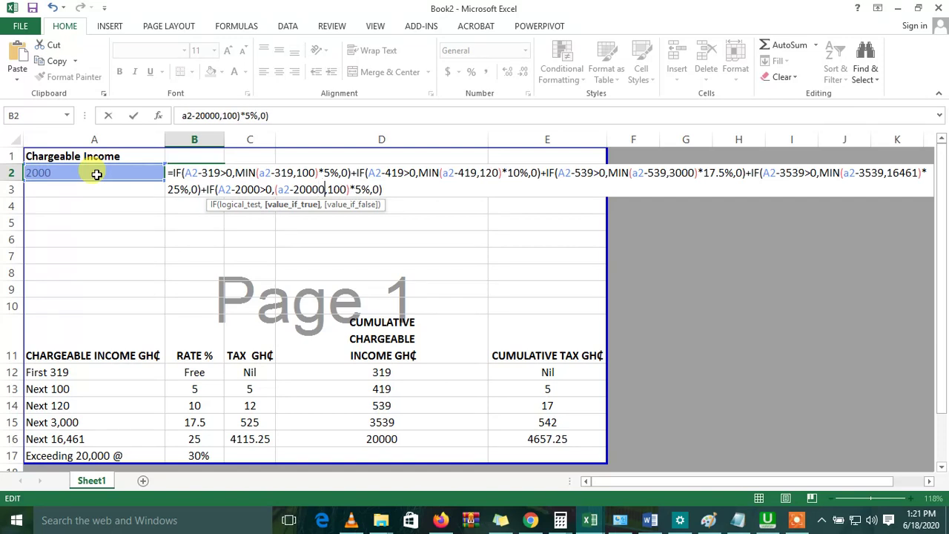
Step: Fix the last term to IF(A2-20000>0,(a2-20000)*5%,0), dropping the 100 cap
left_click(257, 190)
type("00")
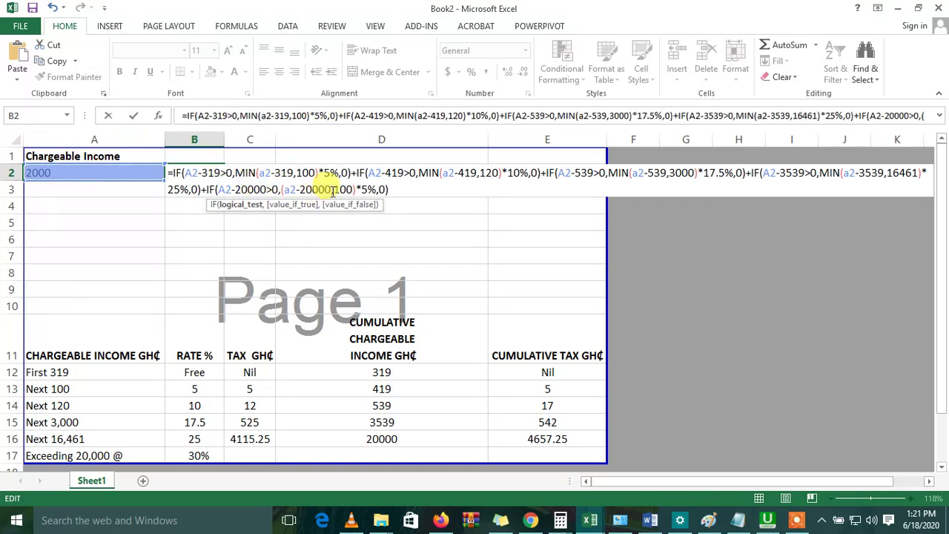
double_click(343, 189)
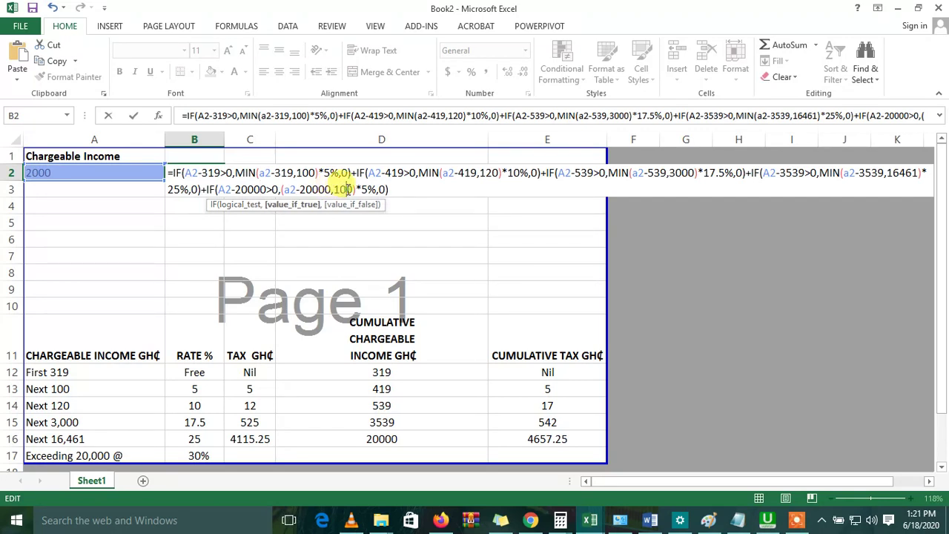
key("BackSpace")
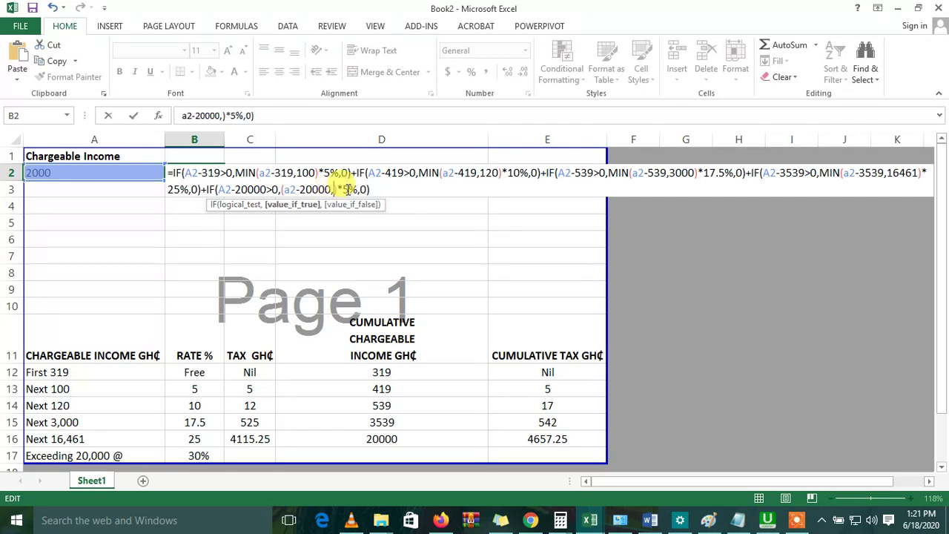
key("BackSpace")
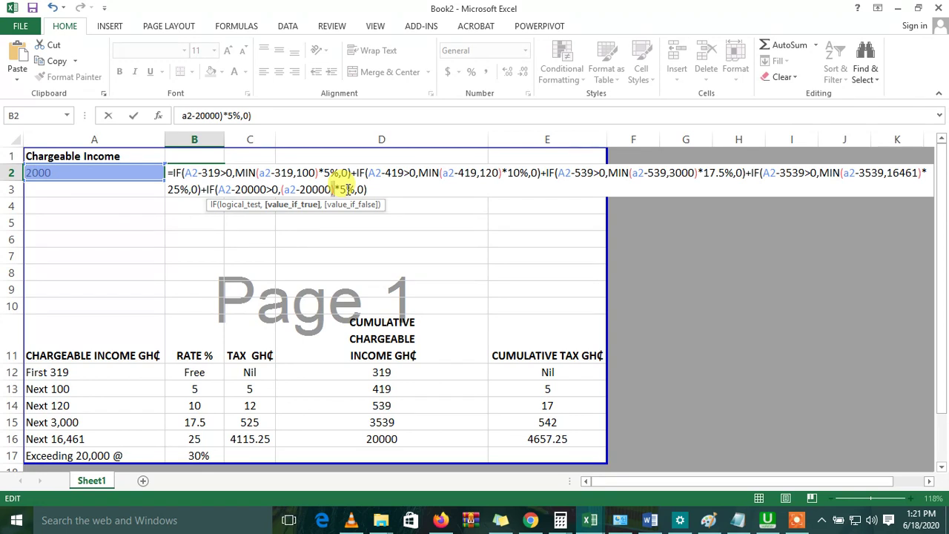
key("Delete")
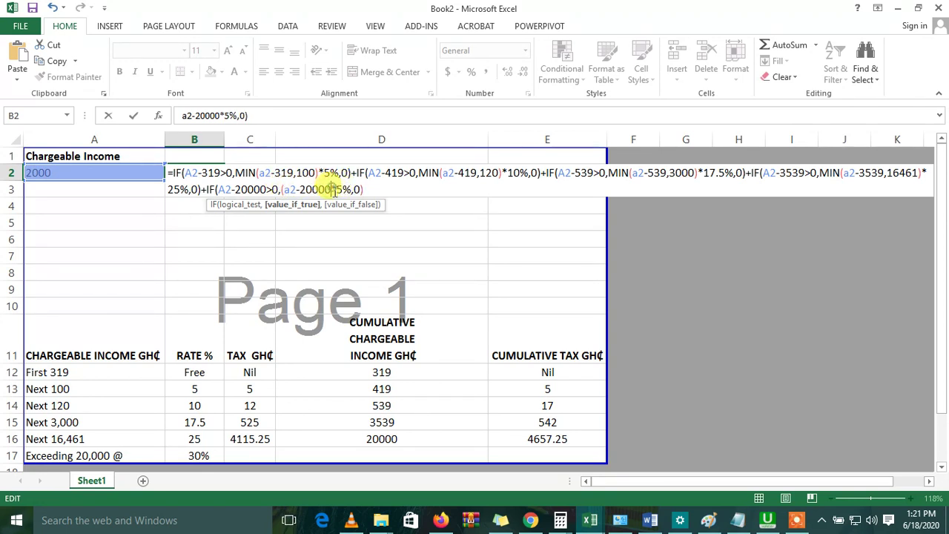
left_click(332, 190)
type(")")
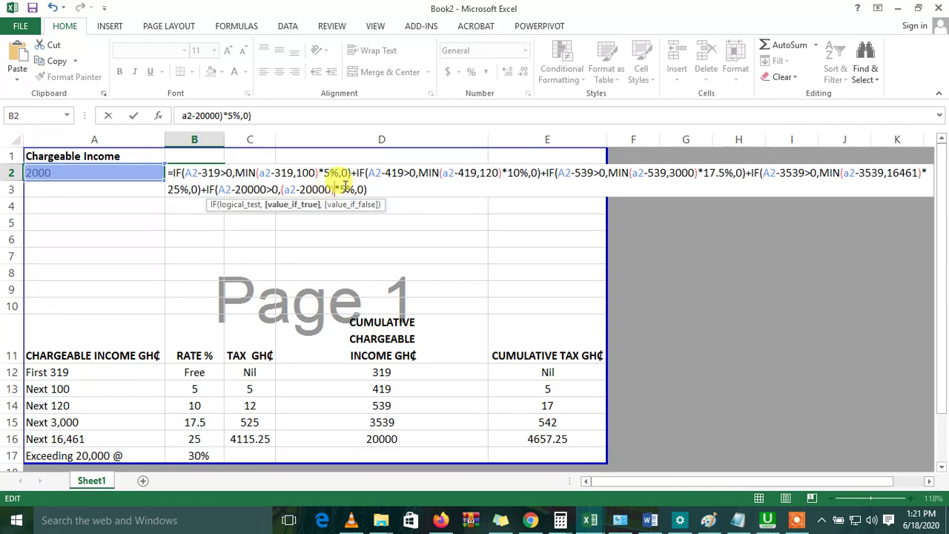
left_click(354, 191)
left_click(368, 190)
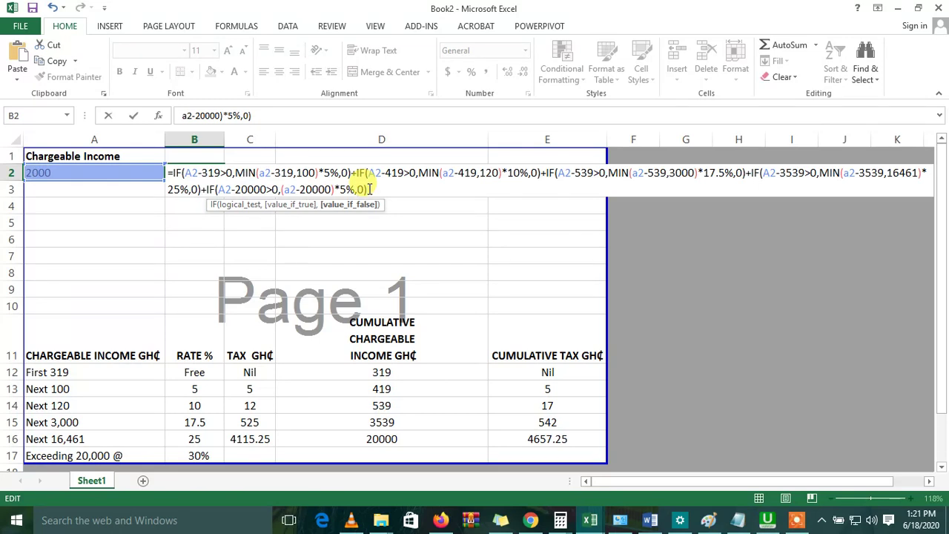
key("Left")
key("Left")
Step: Confirm B2's tax formula (272.675) and enlarge the formula bar to show both lines
key("Return")
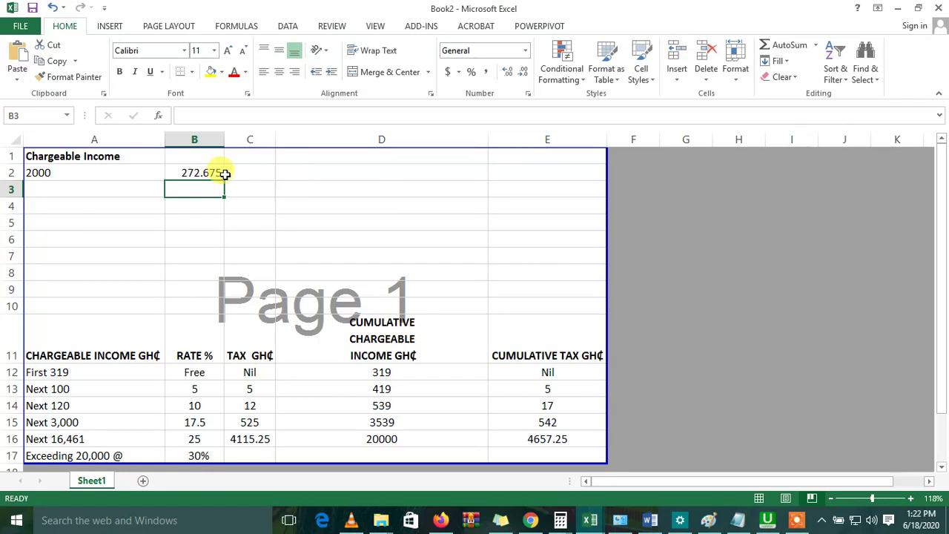
left_click(190, 169)
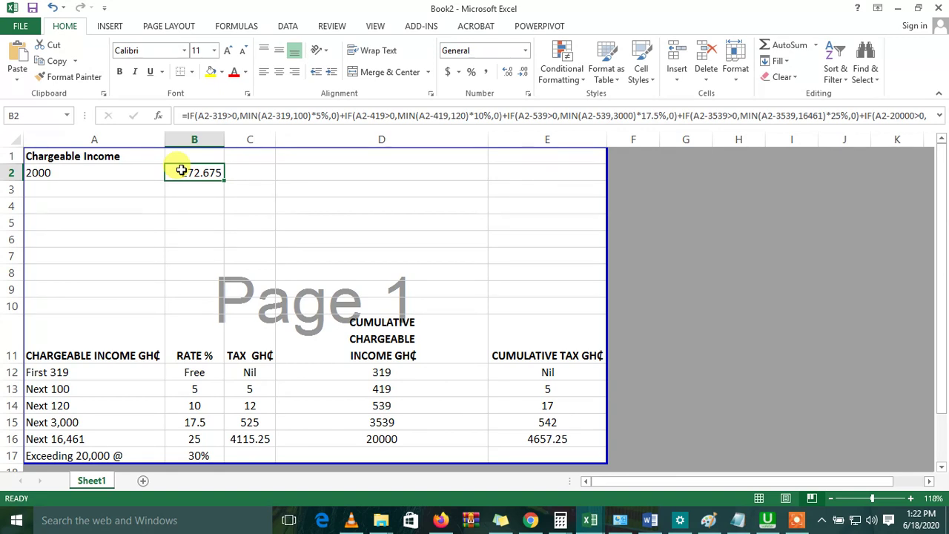
left_click_drag(250, 123, 258, 178)
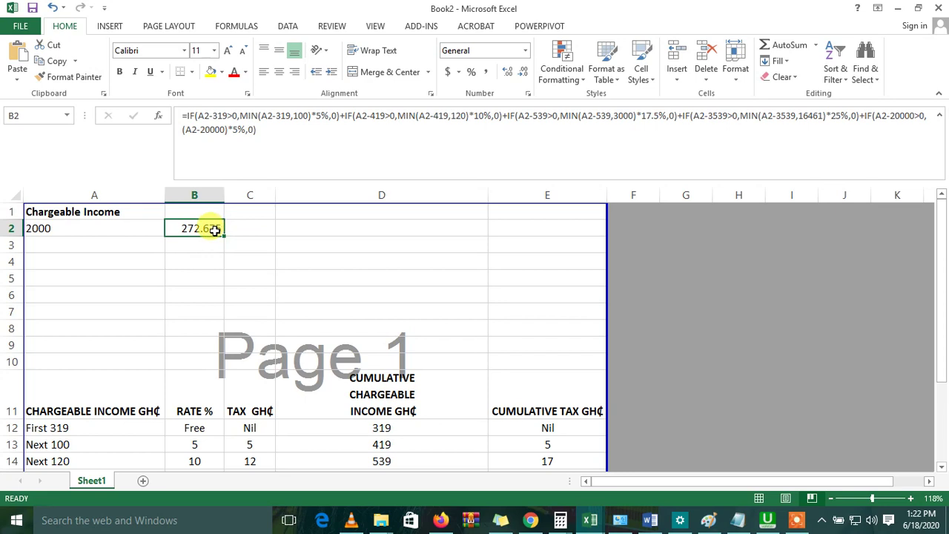
Step: Copy B2's tax formula into B3 and enter 300 as a test income in A3
key("ctrl+c")
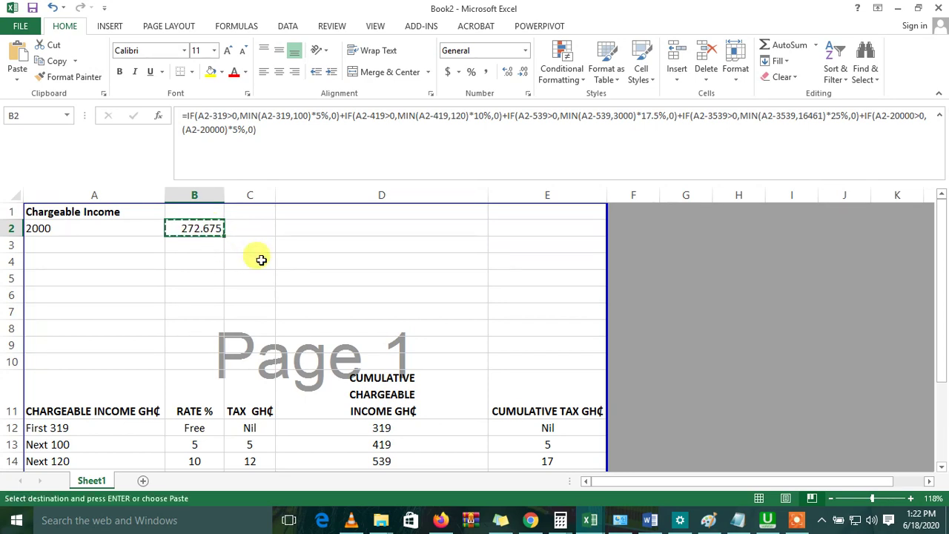
left_click(212, 246)
key("Return")
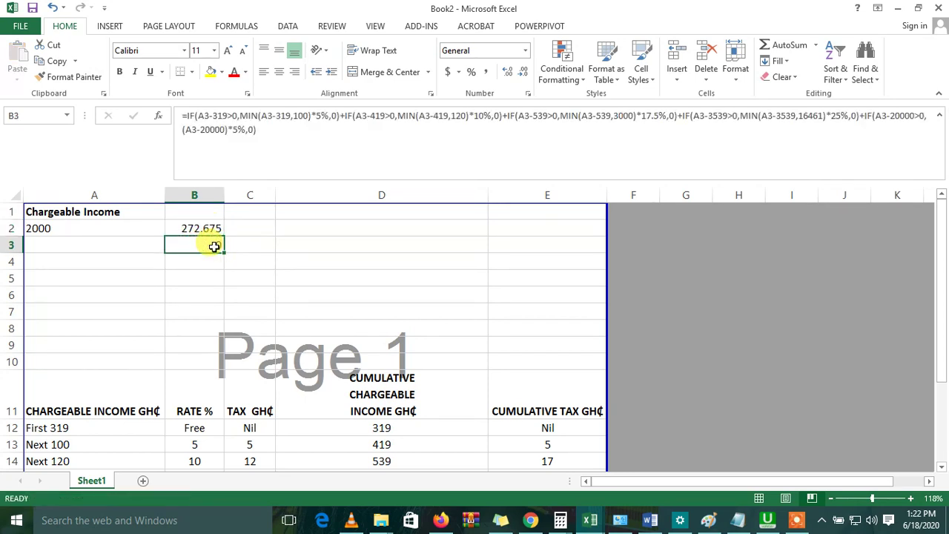
left_click(86, 246)
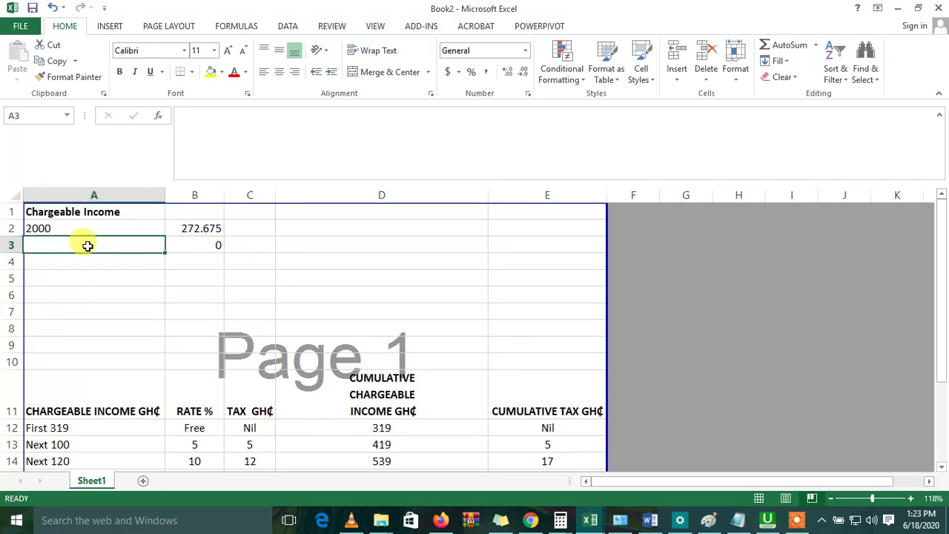
type("300")
key("Return")
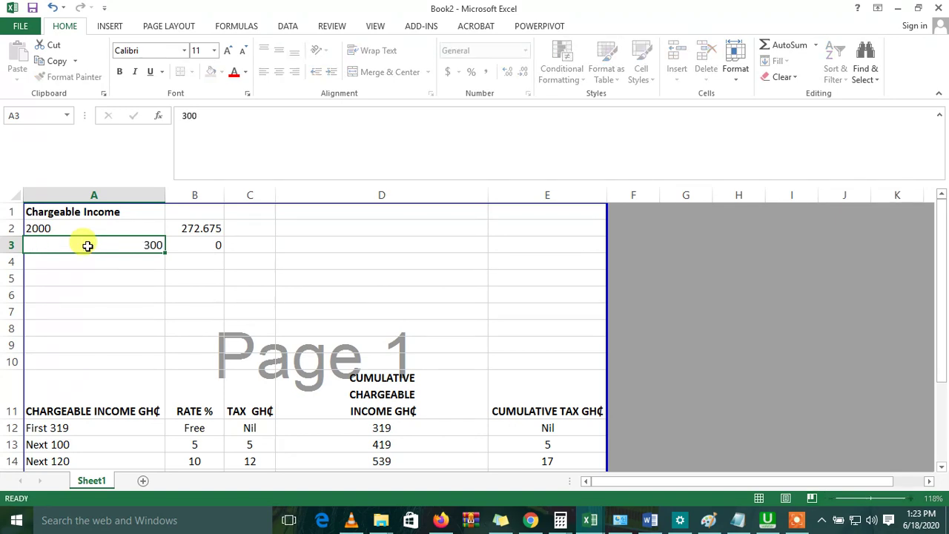
double_click(193, 245)
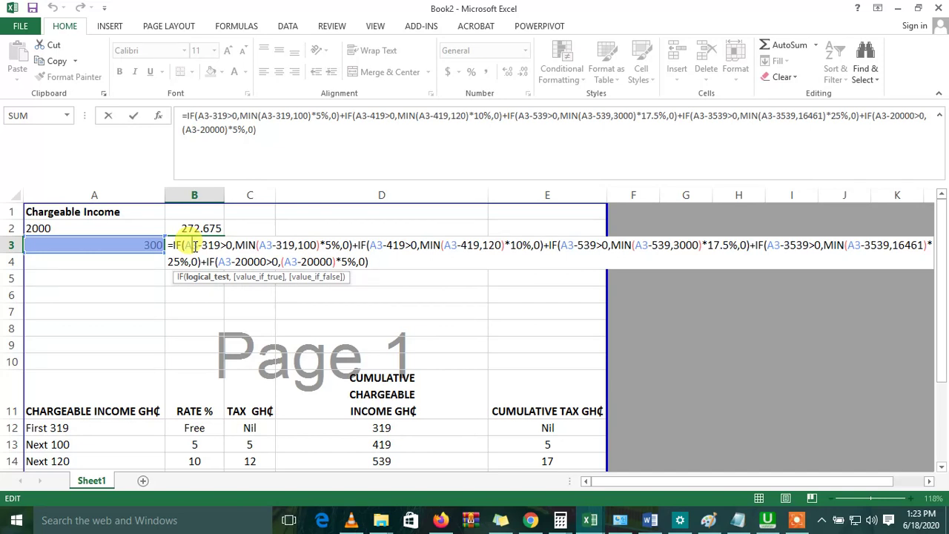
key("Return")
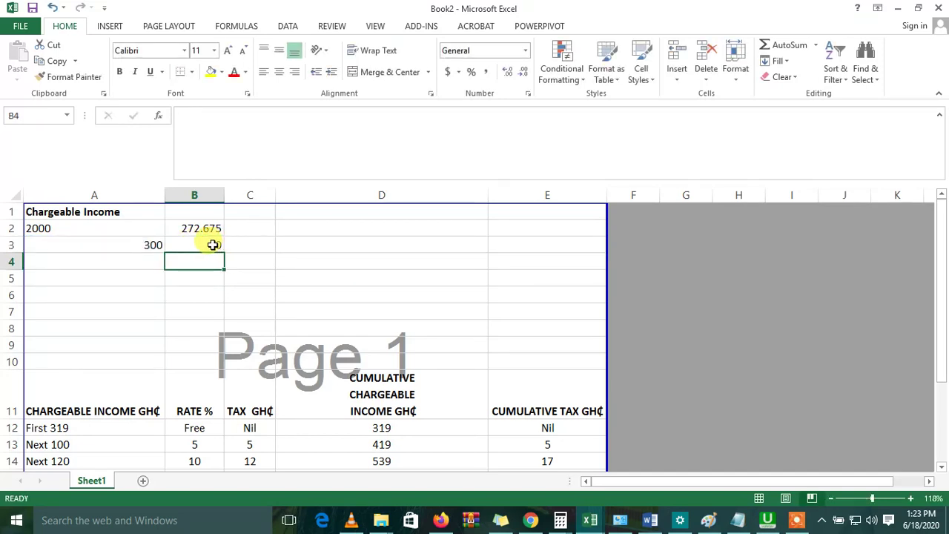
Step: Change A3's test income to 400, giving 4.05 tax in B3
left_click(151, 245)
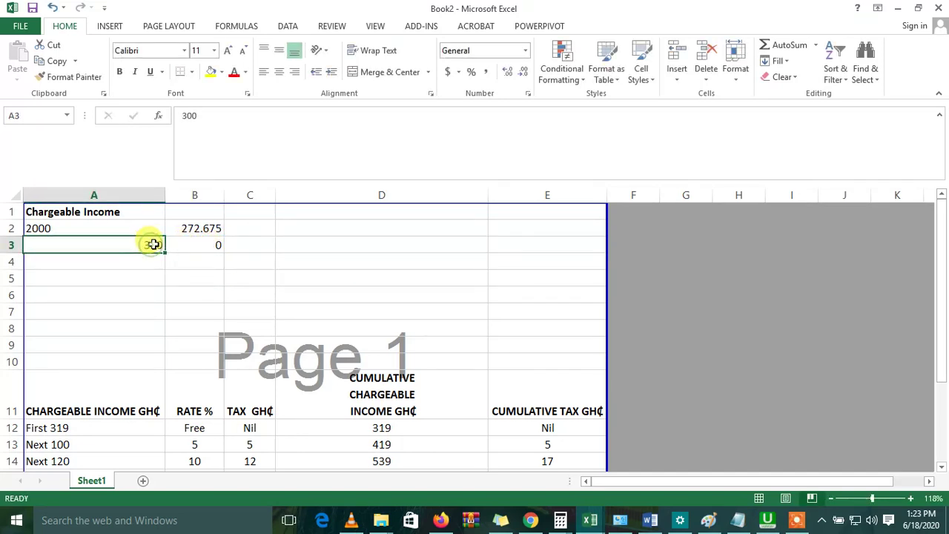
left_click(204, 243)
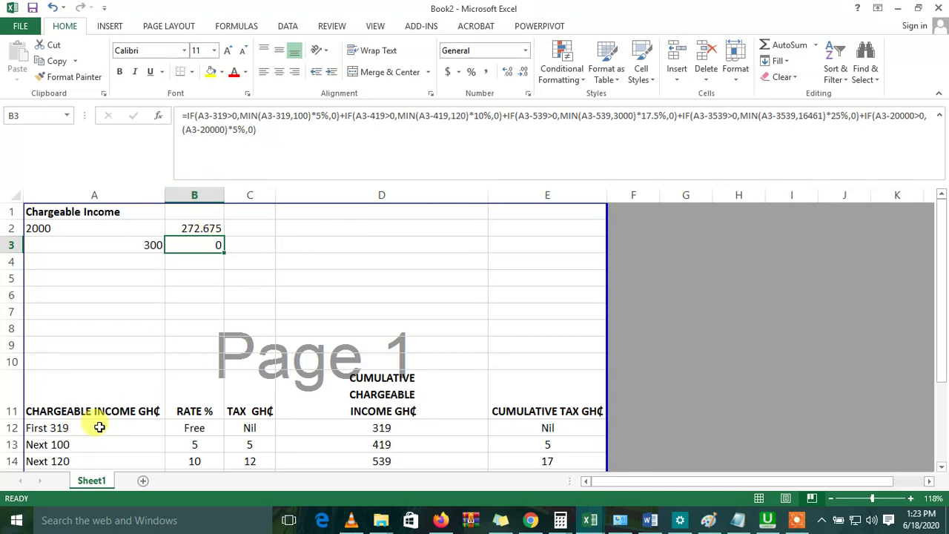
left_click(109, 244)
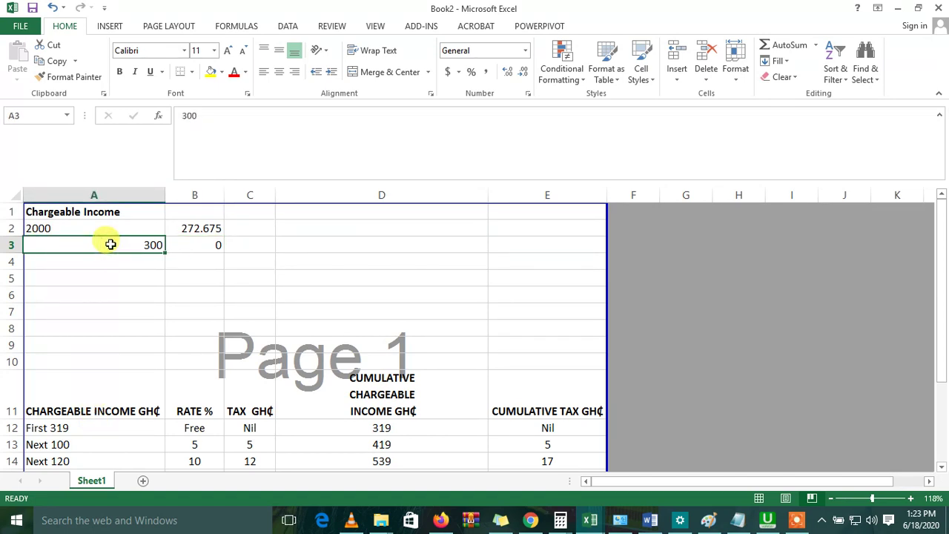
type("400")
key("Return")
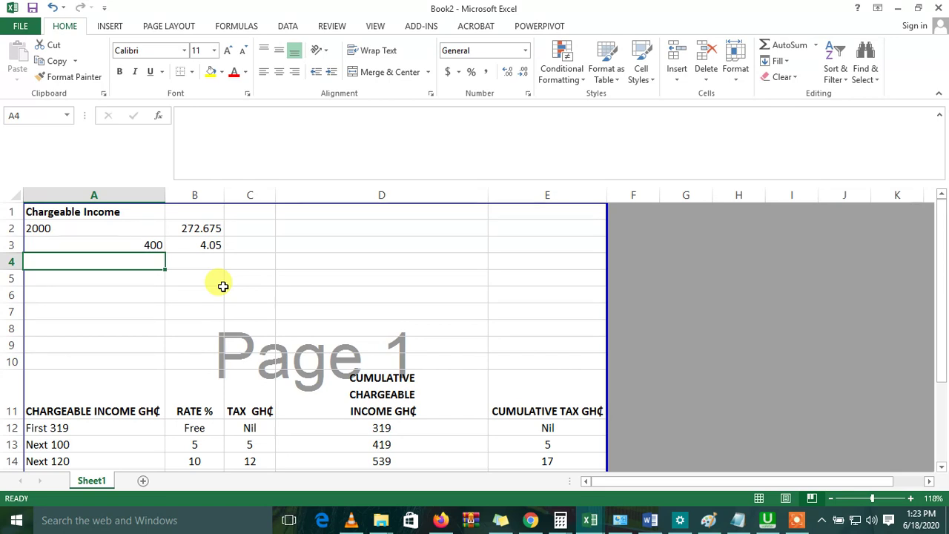
Step: Left-align 400 in A3, autofit column D's width, and reselect B2
left_click(131, 244)
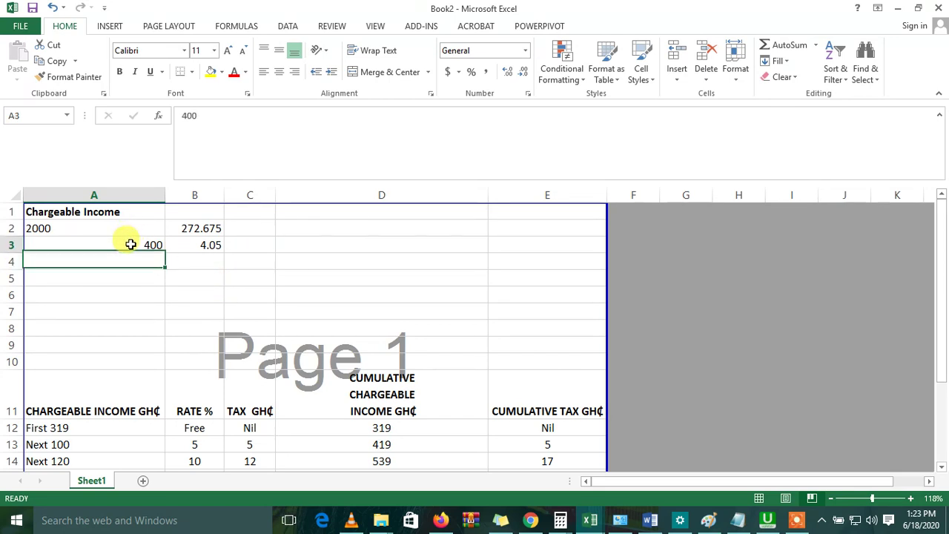
left_click(264, 73)
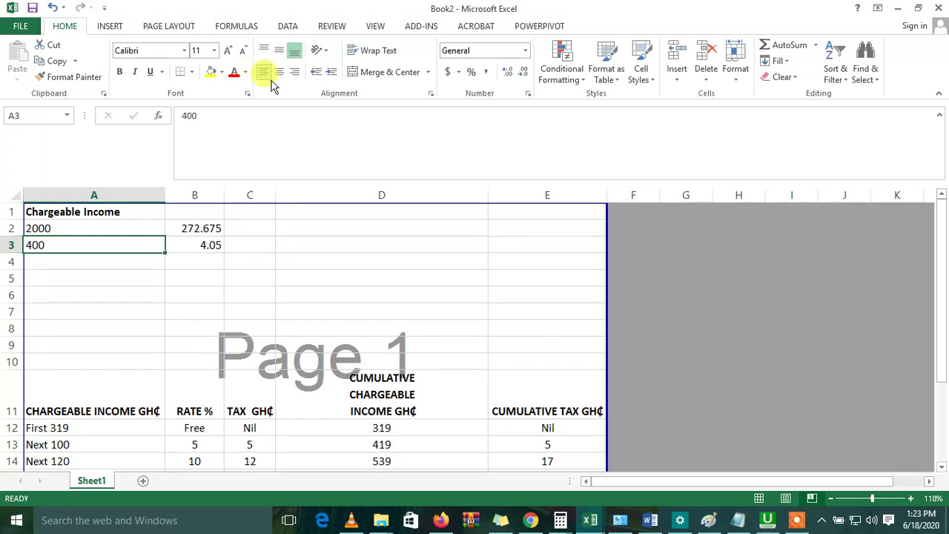
double_click(487, 195)
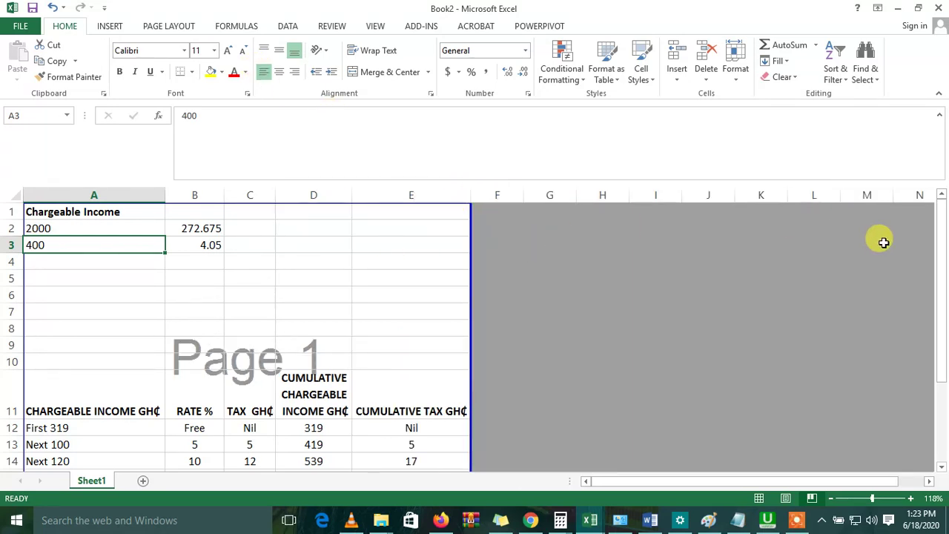
left_click(194, 229)
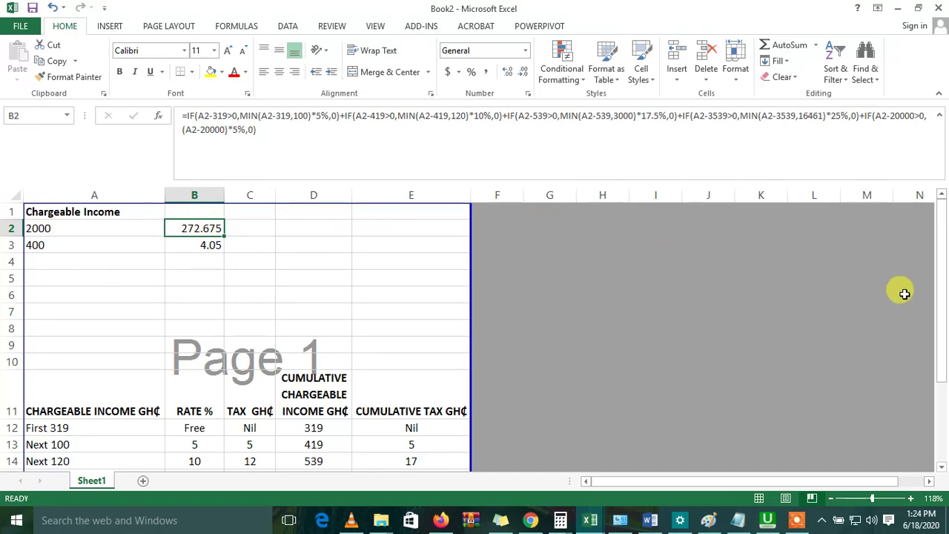
mouse_move(941, 293)
left_mouse_down()
mouse_move(938, 334)
mouse_move(943, 274)
left_mouse_up()
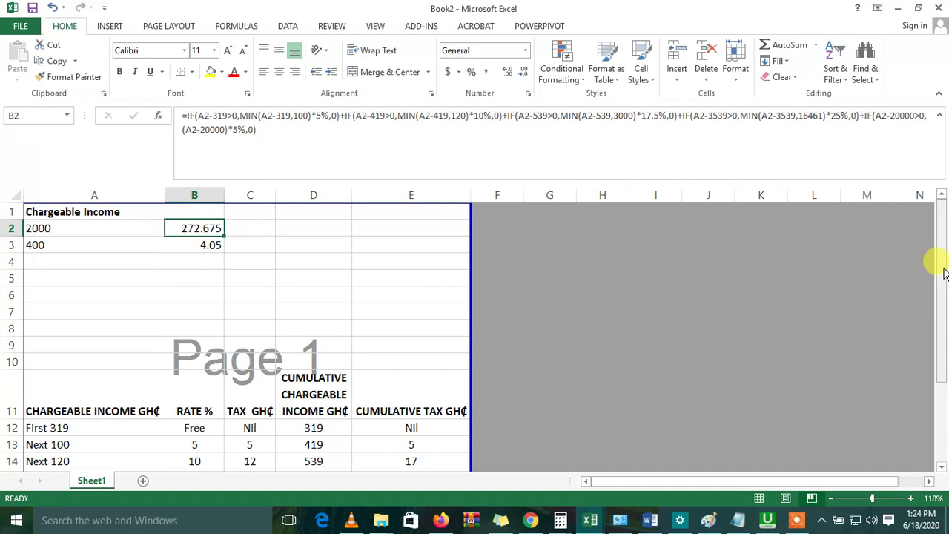
left_click_drag(944, 274, 936, 252)
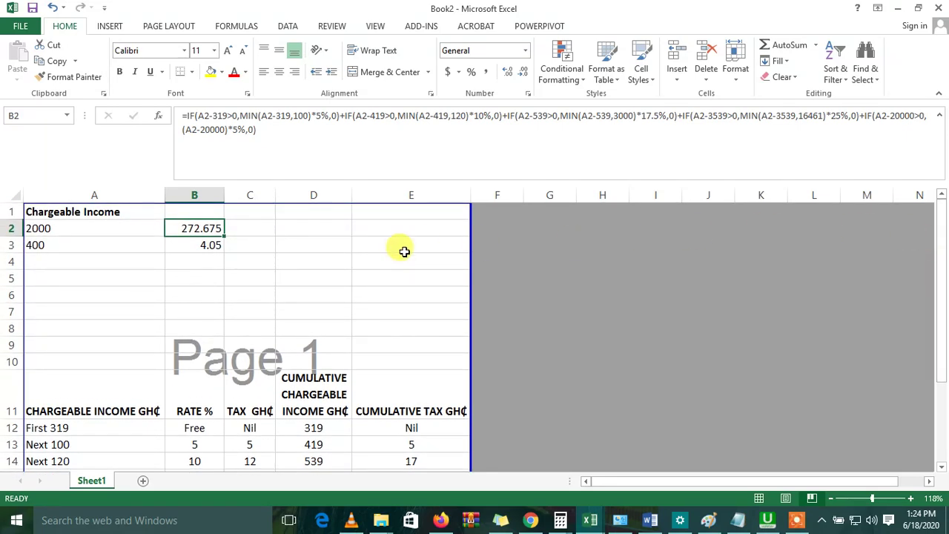